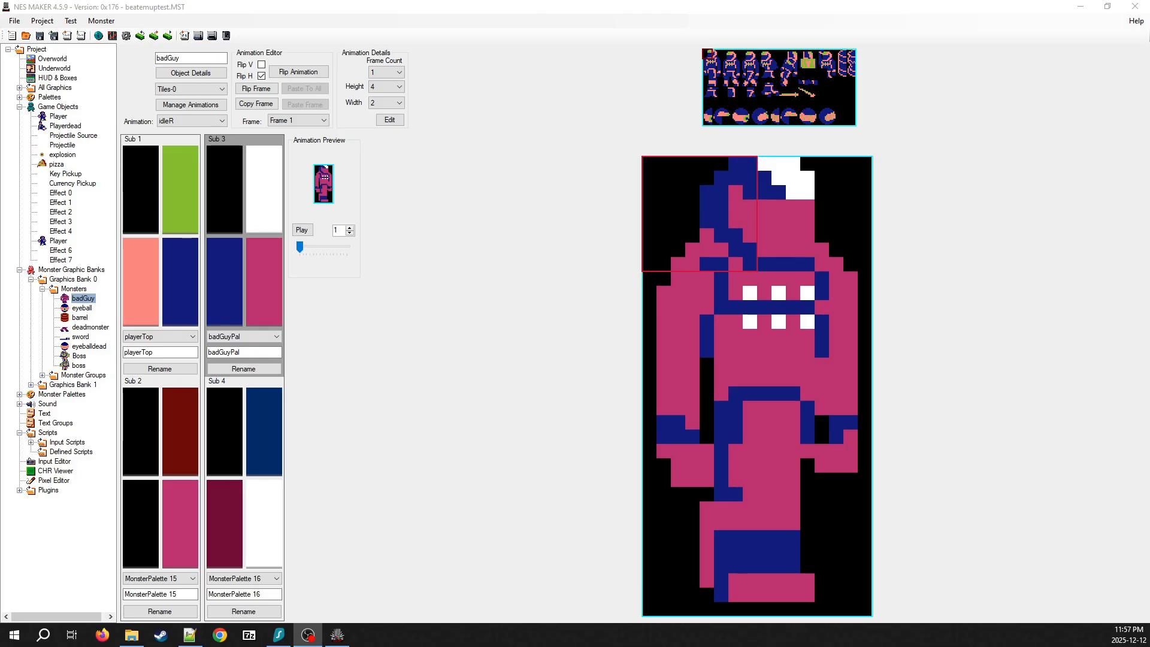
Browse the eyeball and barrel monsters in Graphics Bank 0, ending on the monster named Boss with a capital B
{"action": "left_click", "coordinate": [78, 309]}
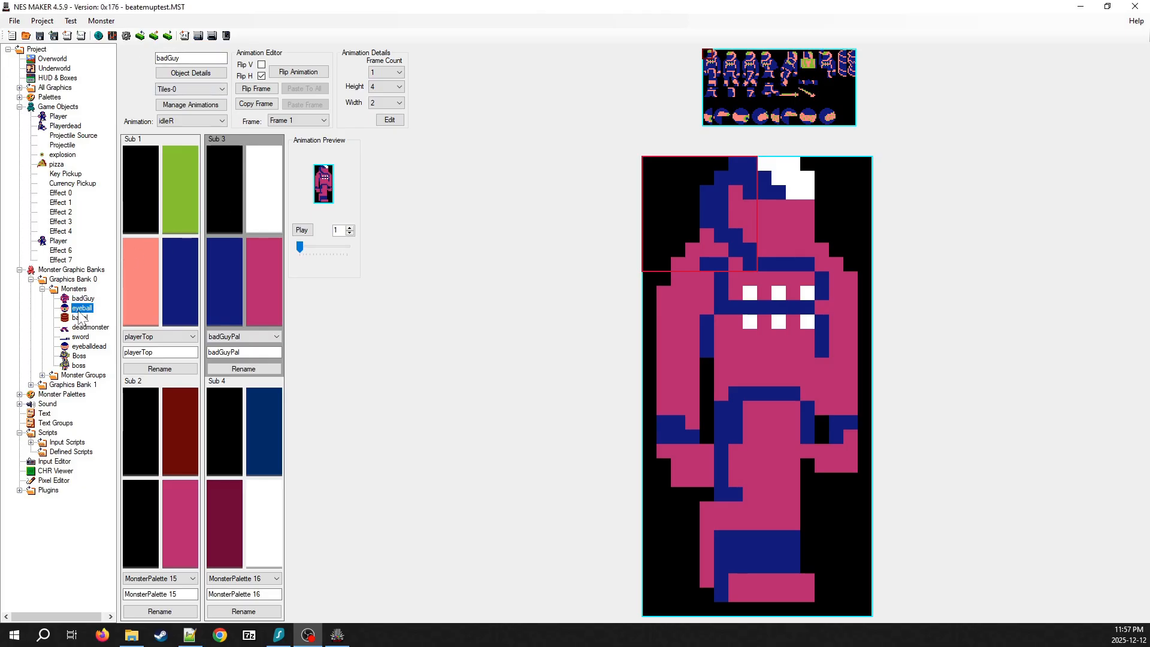
{"action": "left_click", "coordinate": [81, 302]}
{"action": "left_click", "coordinate": [81, 308]}
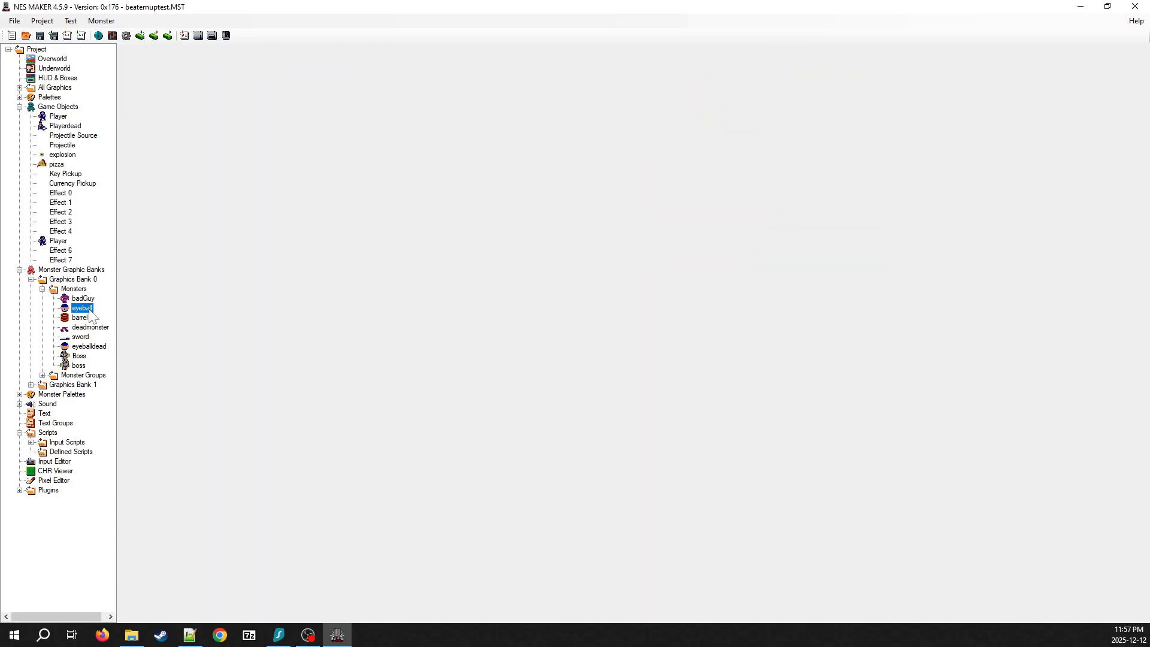
{"action": "left_click", "coordinate": [79, 317]}
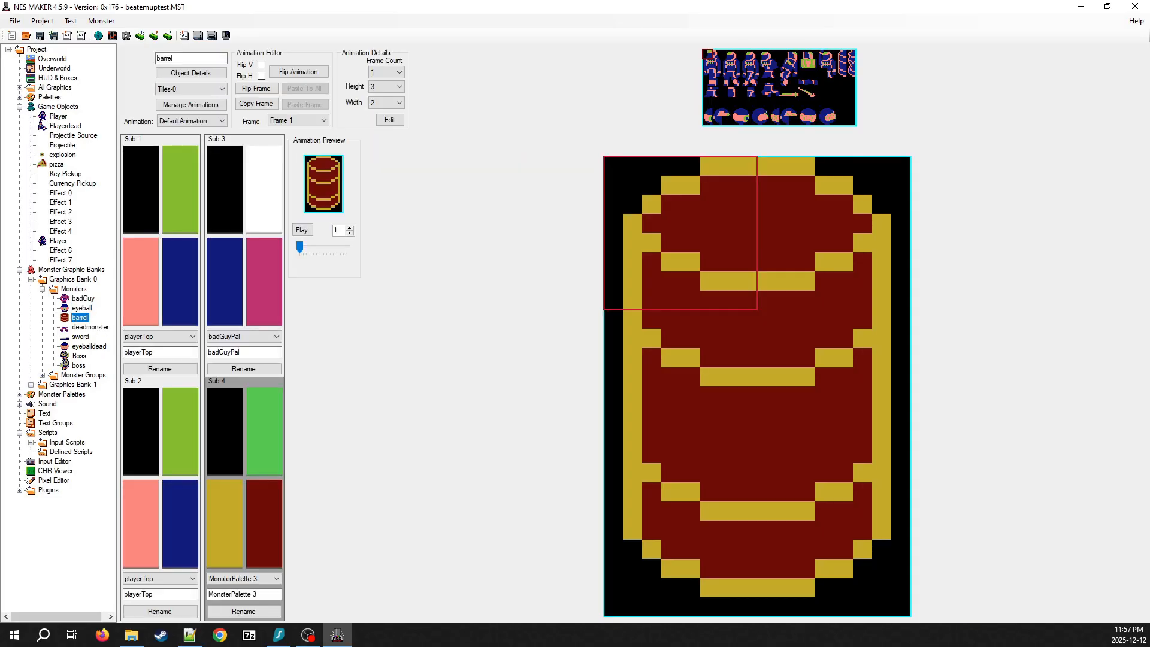
{"action": "left_click", "coordinate": [83, 347]}
{"action": "left_click", "coordinate": [79, 356]}
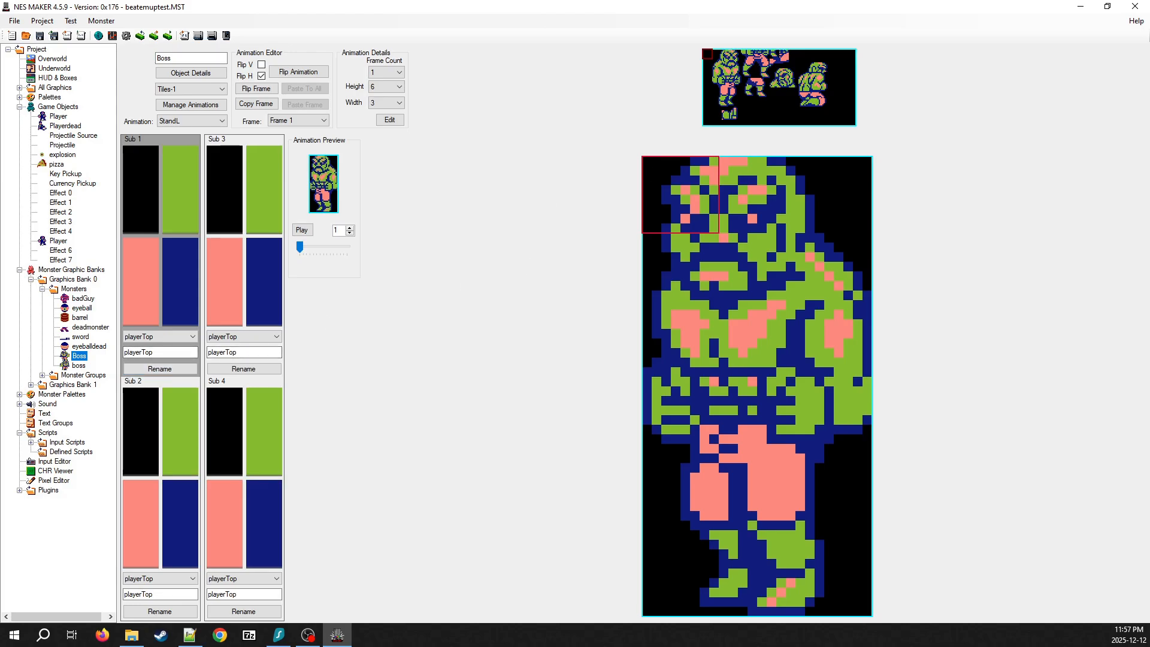
Open the Boss monster's object details and widen the Monster Animation Info window
{"action": "key", "text": "alt+Tab"}
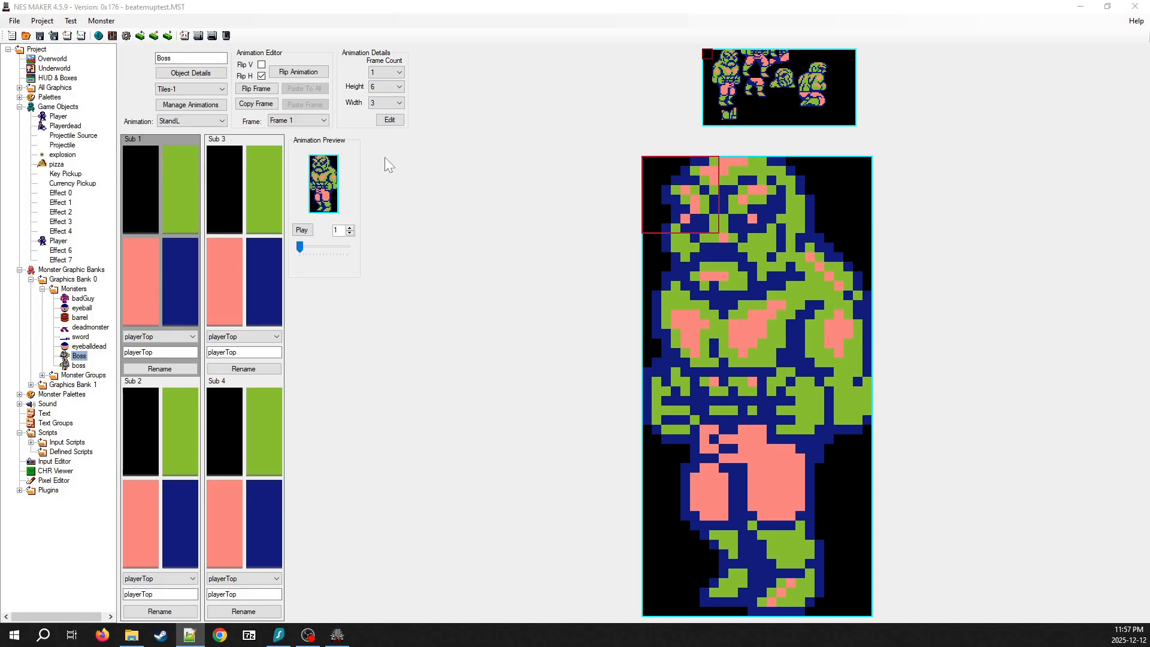
{"action": "left_click", "coordinate": [148, 63]}
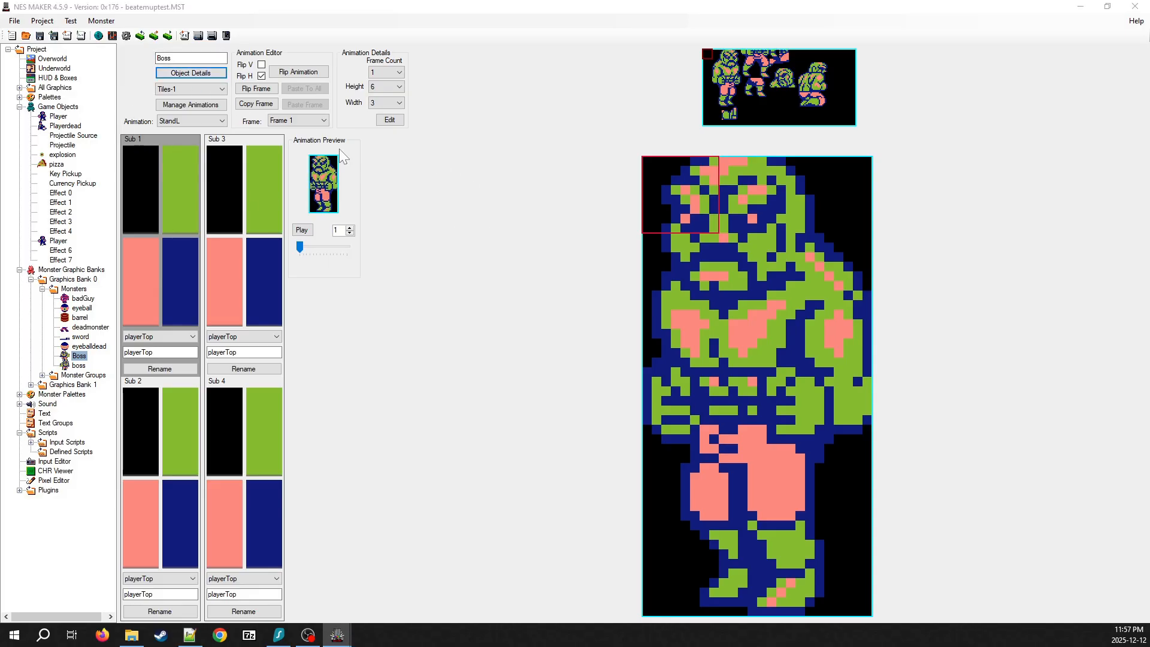
{"action": "left_click_drag", "start_coordinate": [521, 301], "coordinate": [429, 177]}
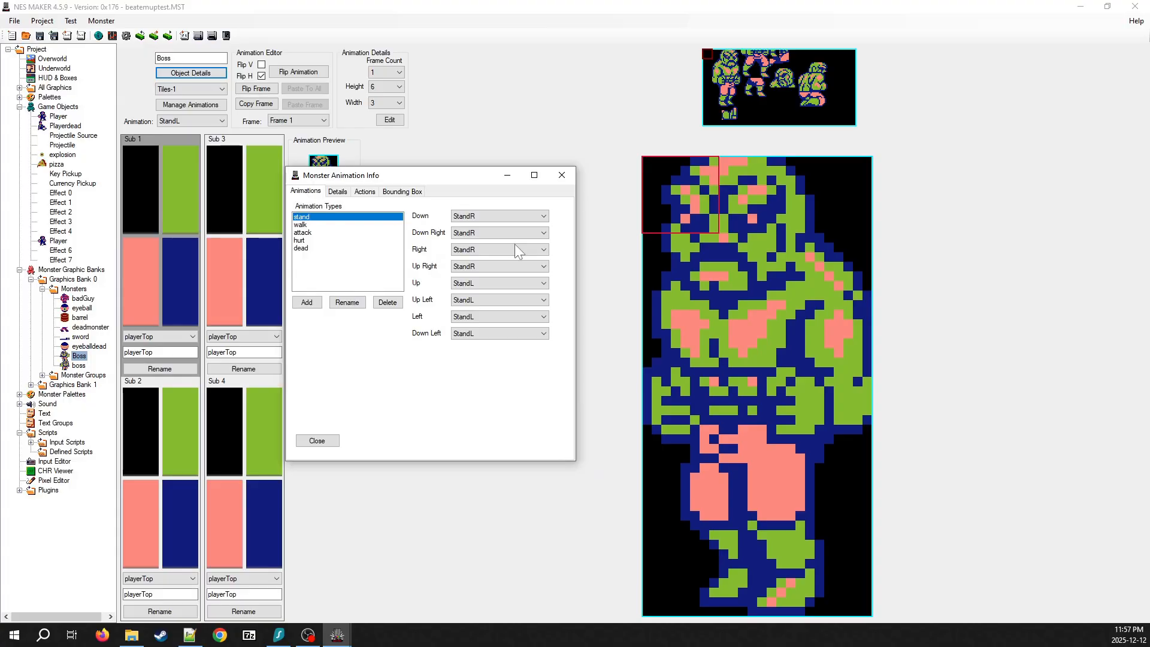
{"action": "left_click_drag", "start_coordinate": [587, 289], "coordinate": [873, 305]}
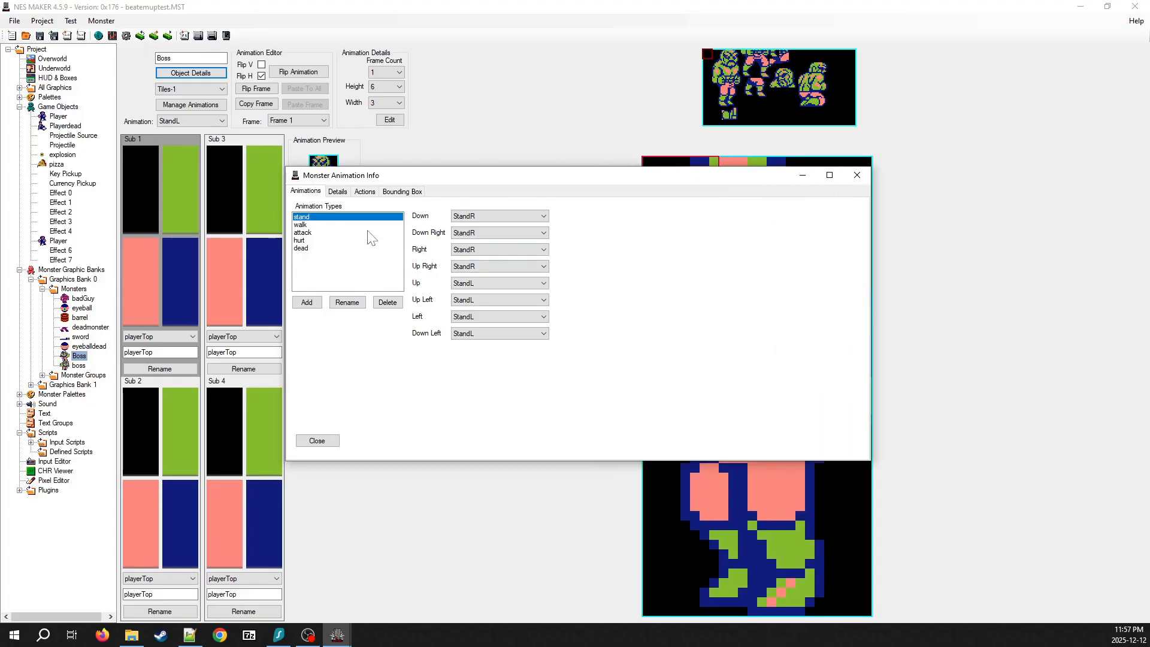
Redraw the Boss's bounding box over its lower legs, with left 2, top 38, width 20 and height 9
{"action": "left_click", "coordinate": [402, 192]}
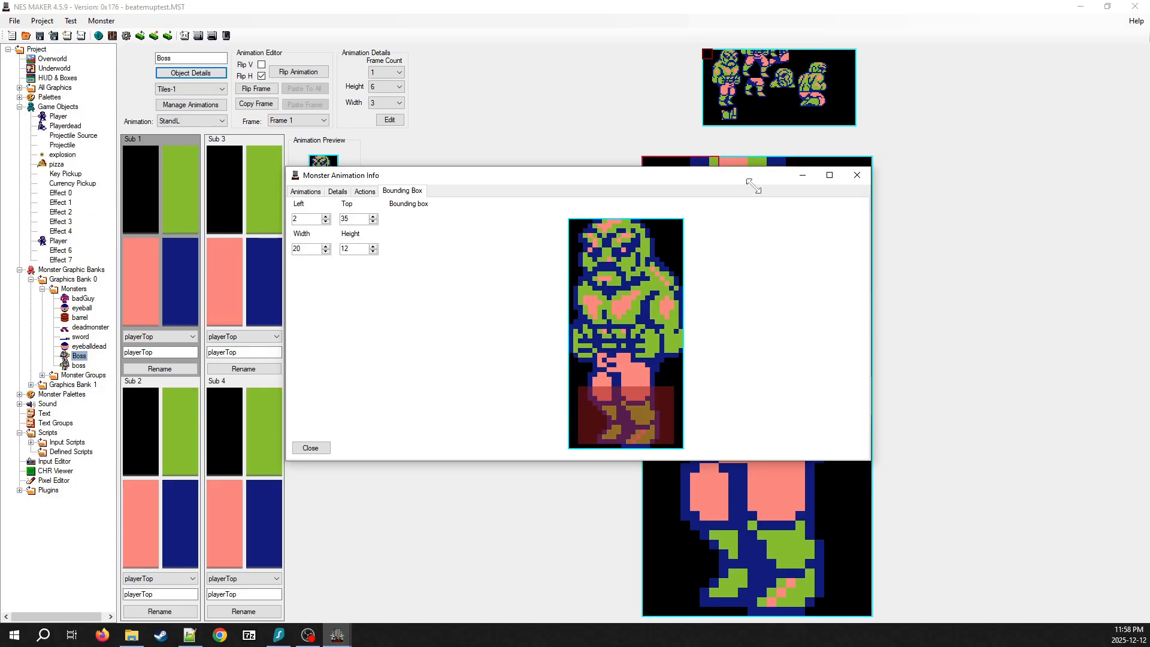
{"action": "left_click_drag", "start_coordinate": [734, 178], "coordinate": [887, 187]}
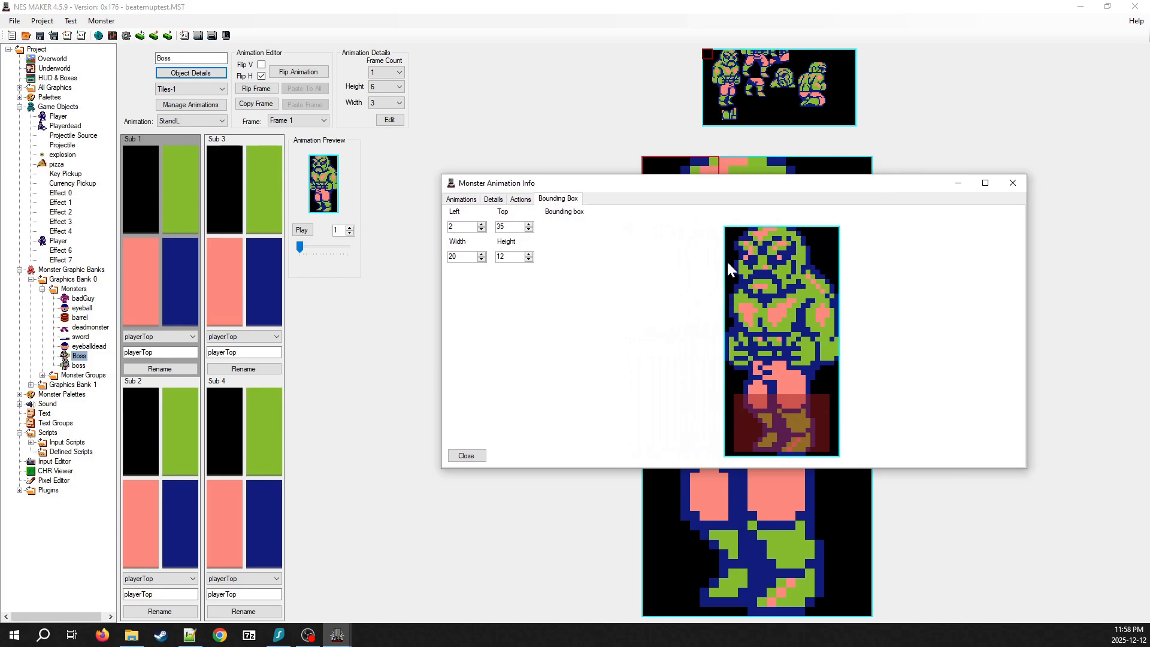
{"action": "left_click_drag", "start_coordinate": [736, 240], "coordinate": [840, 472]}
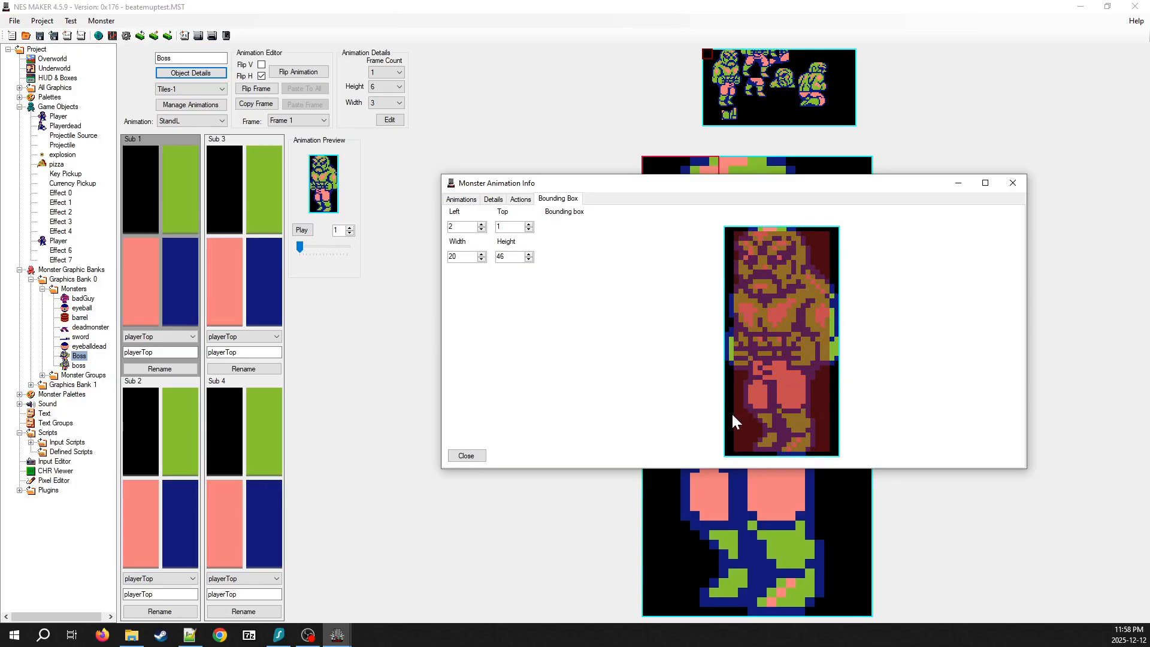
{"action": "left_click_drag", "start_coordinate": [735, 410], "coordinate": [831, 453]}
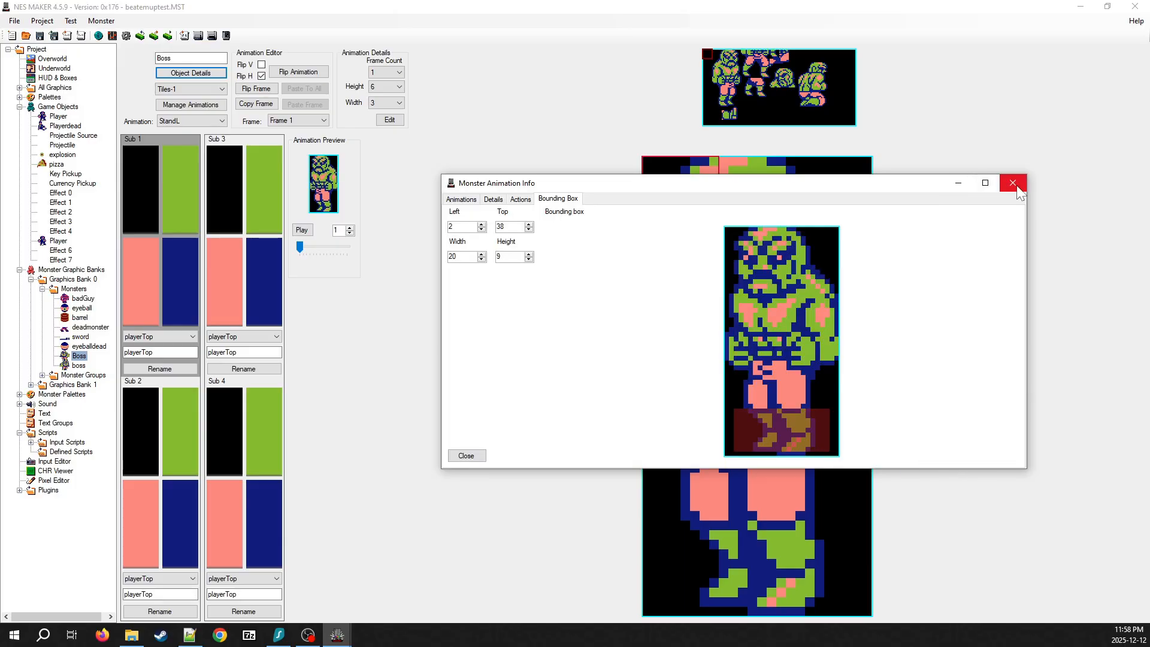
Review the Boss's action settings and monster details, ending on action step 7
{"action": "left_click", "coordinate": [519, 199]}
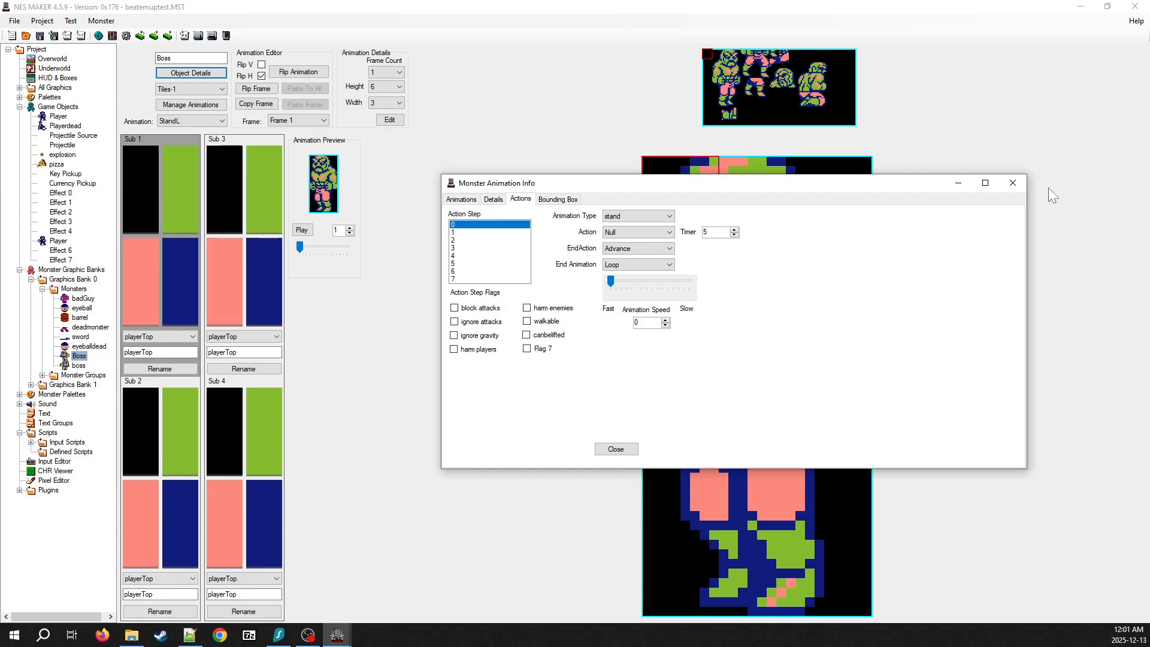
{"action": "left_click", "coordinate": [493, 200]}
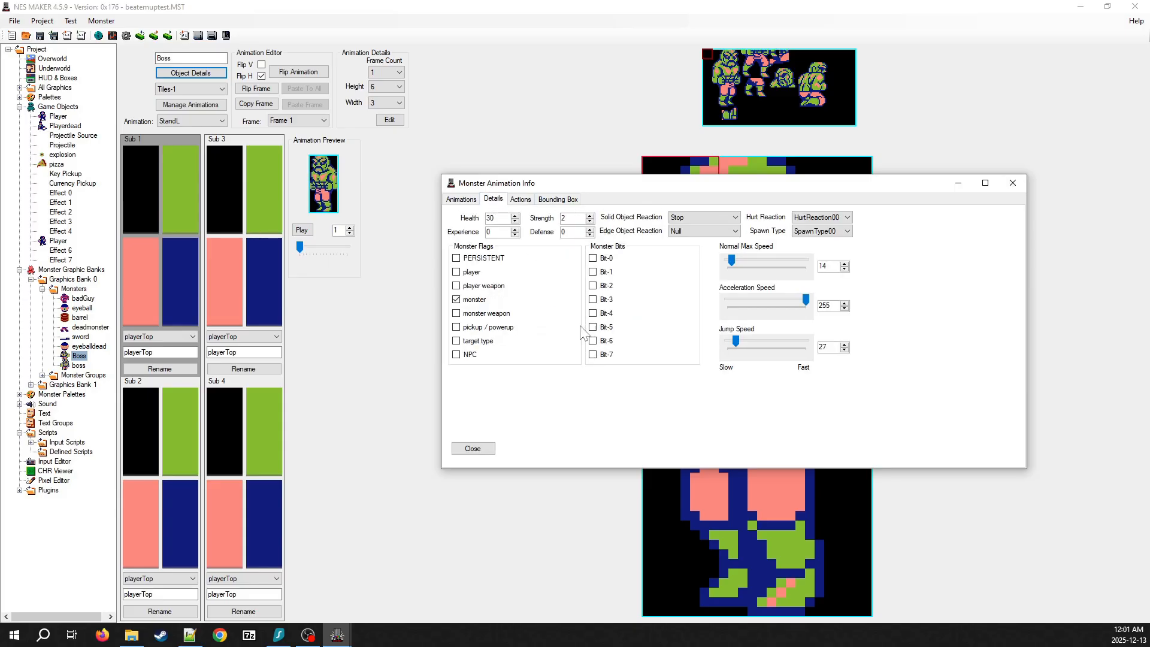
{"action": "left_click", "coordinate": [521, 200]}
{"action": "left_click", "coordinate": [499, 279]}
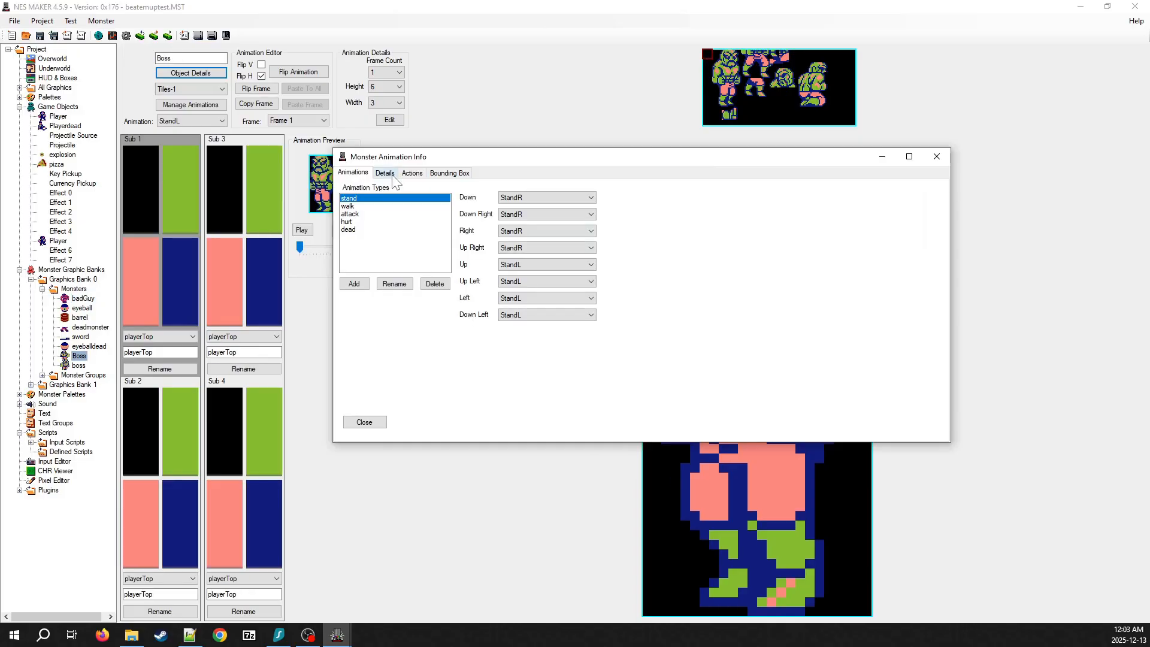
Review the Boss's monster details, pointing out its strength setting, and close the Monster Animation Info window
{"action": "left_click", "coordinate": [392, 176]}
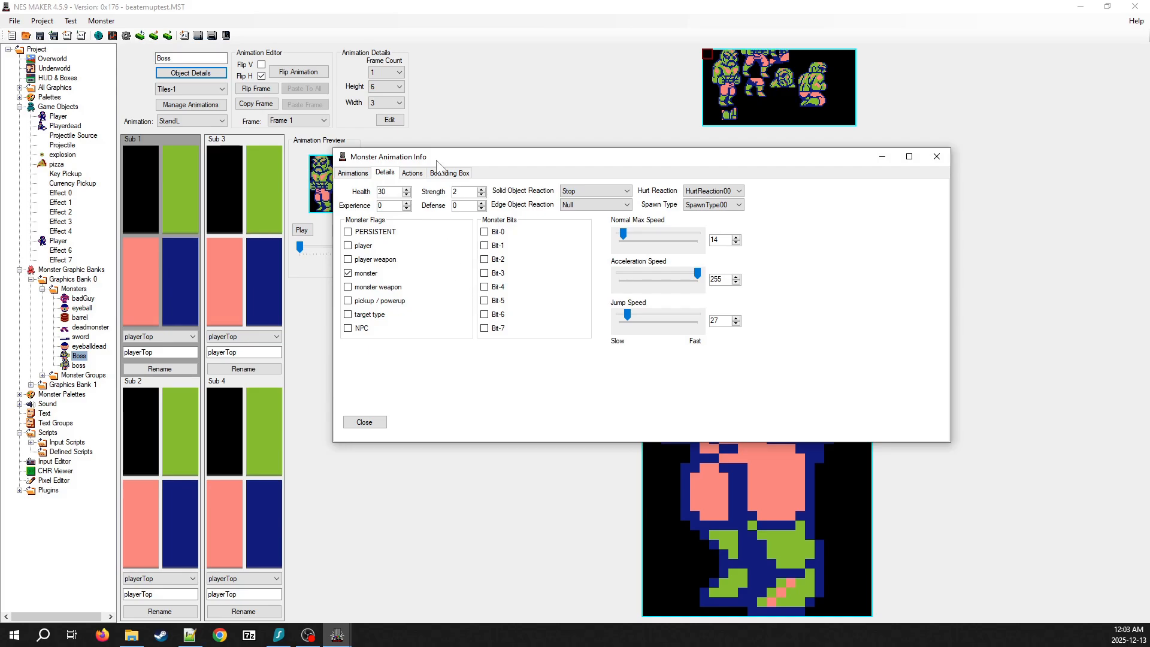
{"action": "left_click_drag", "start_coordinate": [437, 160], "coordinate": [478, 160]}
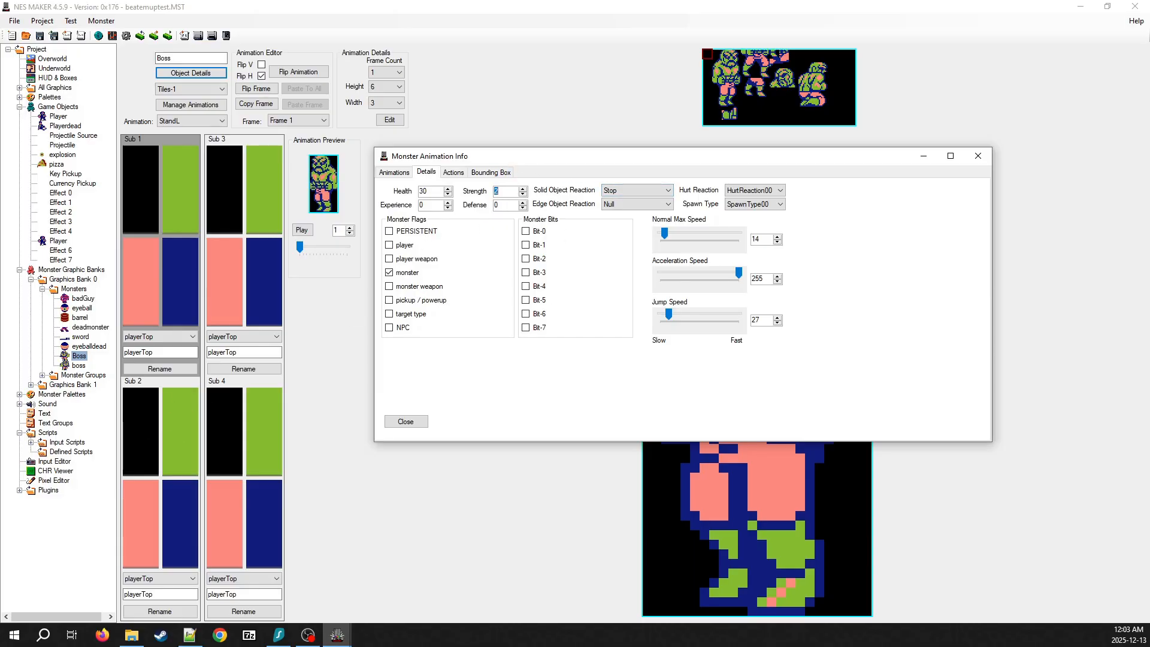
{"action": "left_click", "coordinate": [504, 192]}
{"action": "left_click_drag", "start_coordinate": [810, 162], "coordinate": [825, 182]}
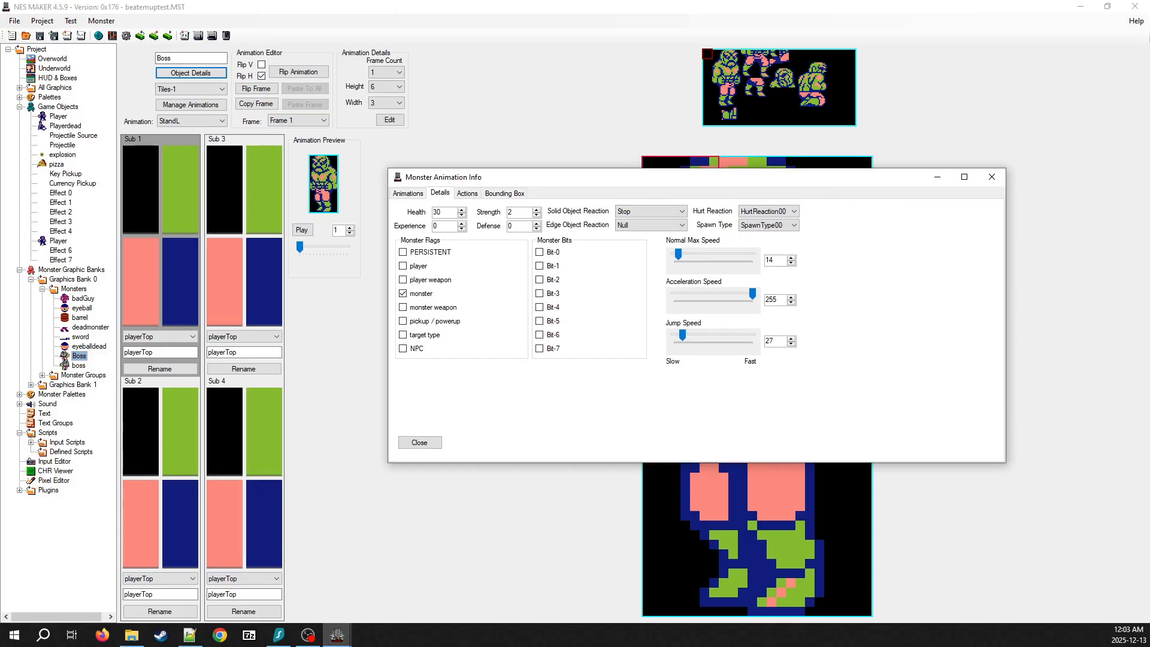
{"action": "left_click", "coordinate": [991, 177]}
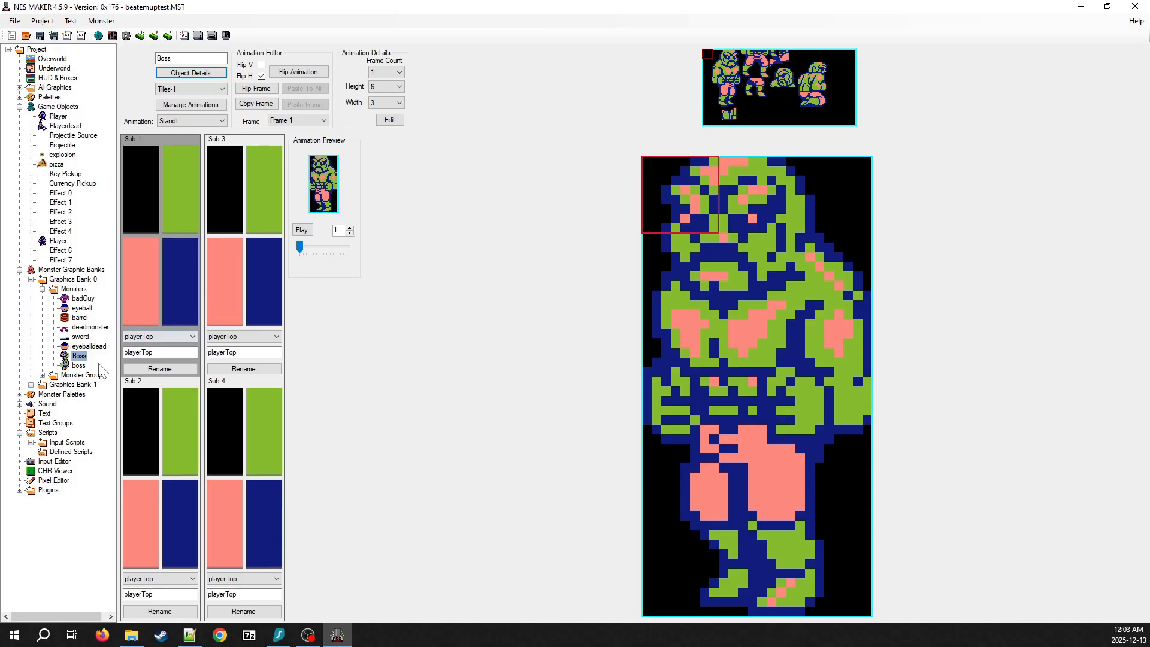
Open the Attack settings script from the Common group of the Game scripts in Defined Scripts
{"action": "left_click", "coordinate": [59, 452]}
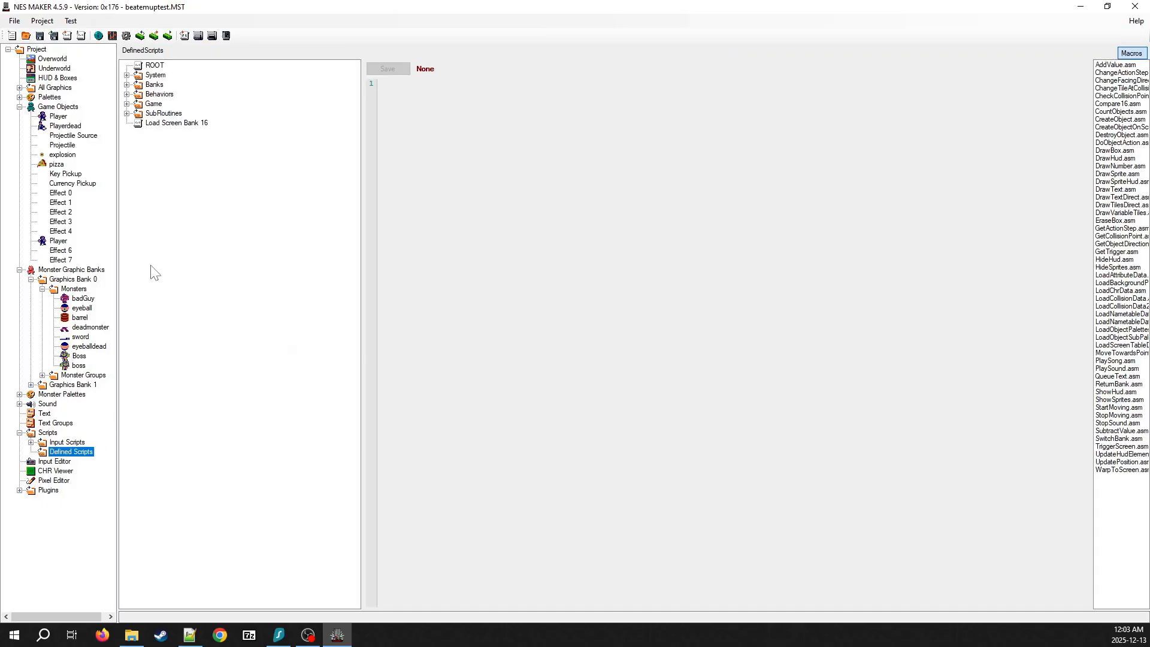
{"action": "left_click", "coordinate": [126, 104]}
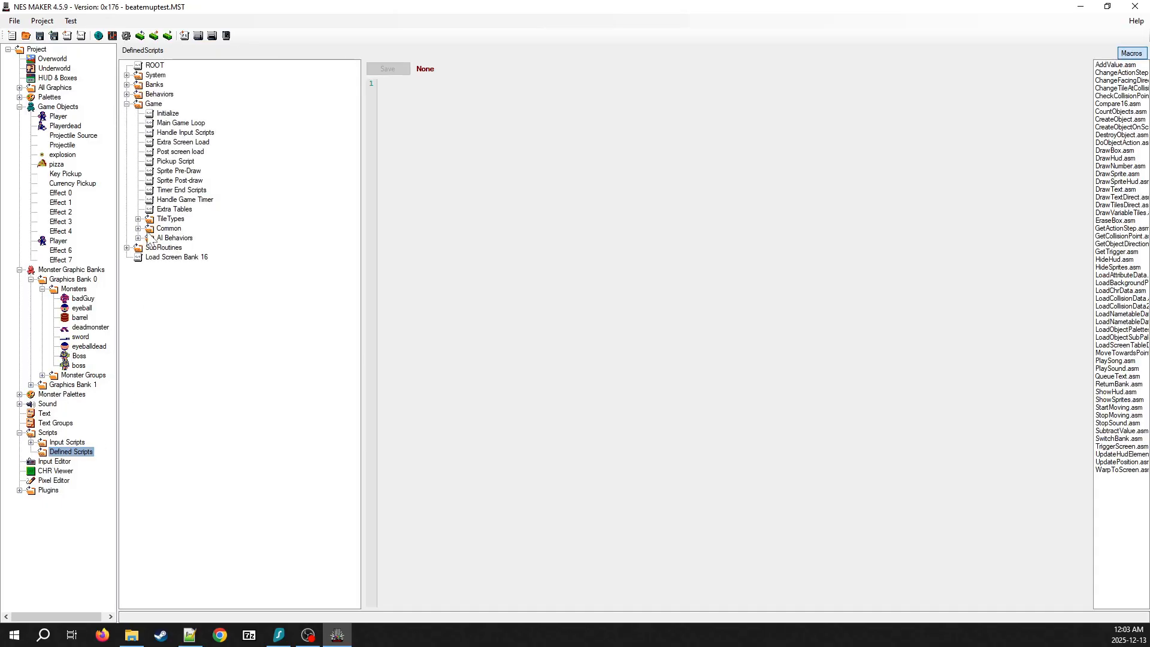
{"action": "left_click", "coordinate": [149, 229]}
{"action": "double_click", "coordinate": [149, 228]}
{"action": "left_click", "coordinate": [189, 266]}
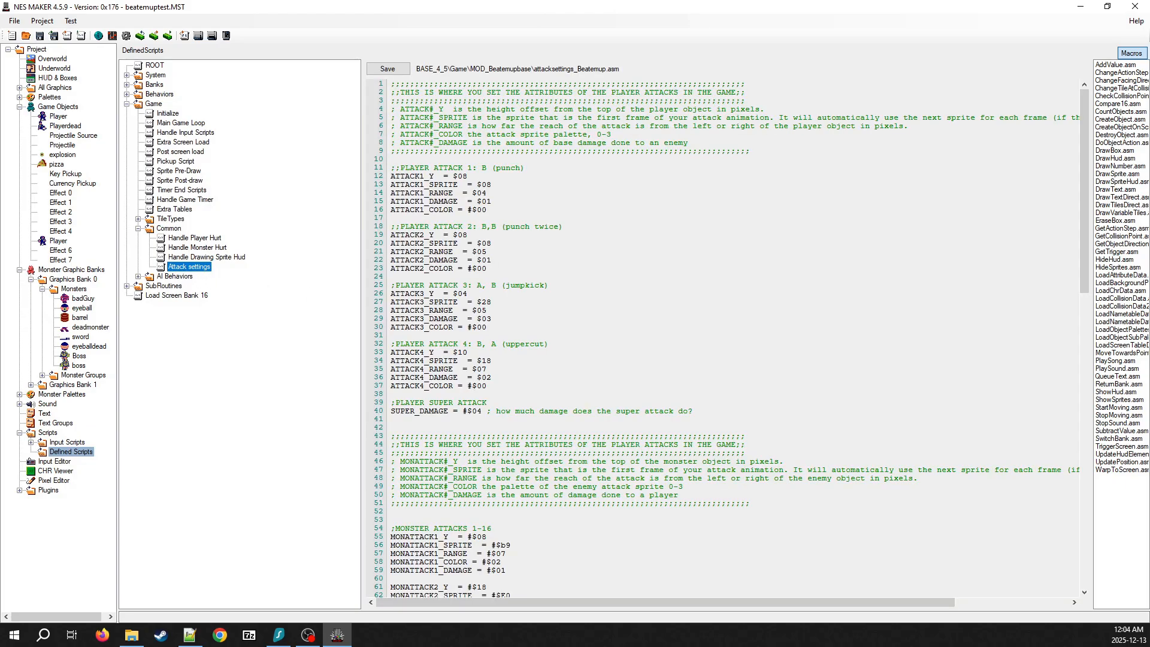
Examine the monster attack definitions in the script, highlighting the MONATTACK2 block and the block below it
{"action": "scroll", "coordinate": [725, 338], "scroll_direction": "down", "scroll_amount": 10}
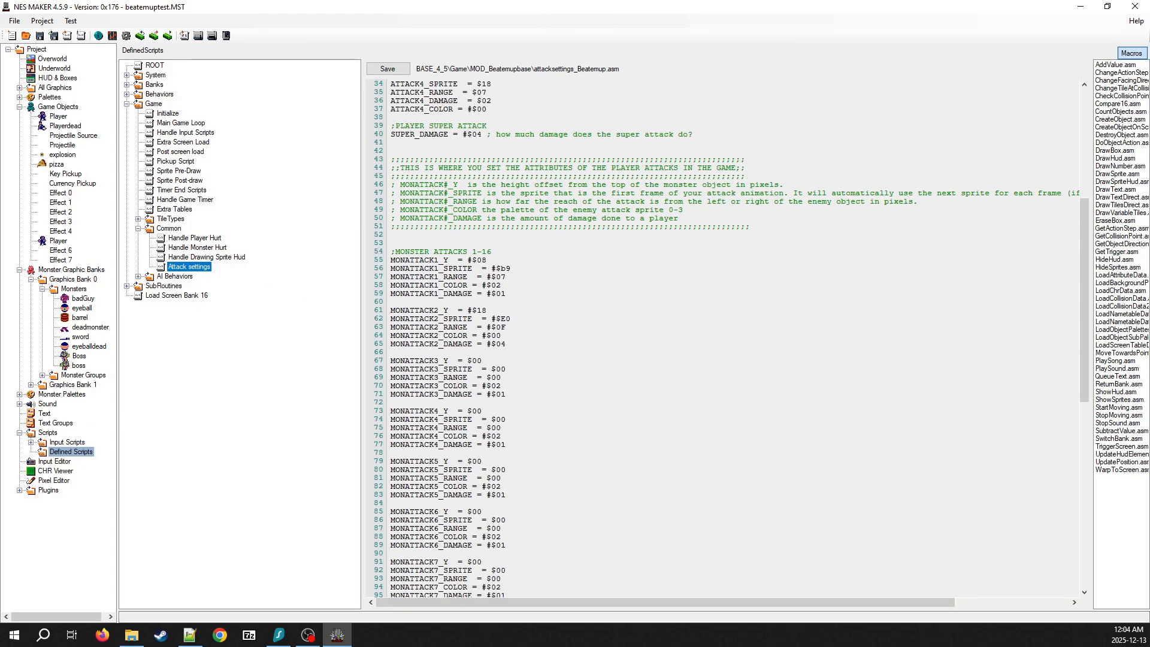
{"action": "left_click_drag", "start_coordinate": [508, 345], "coordinate": [391, 310]}
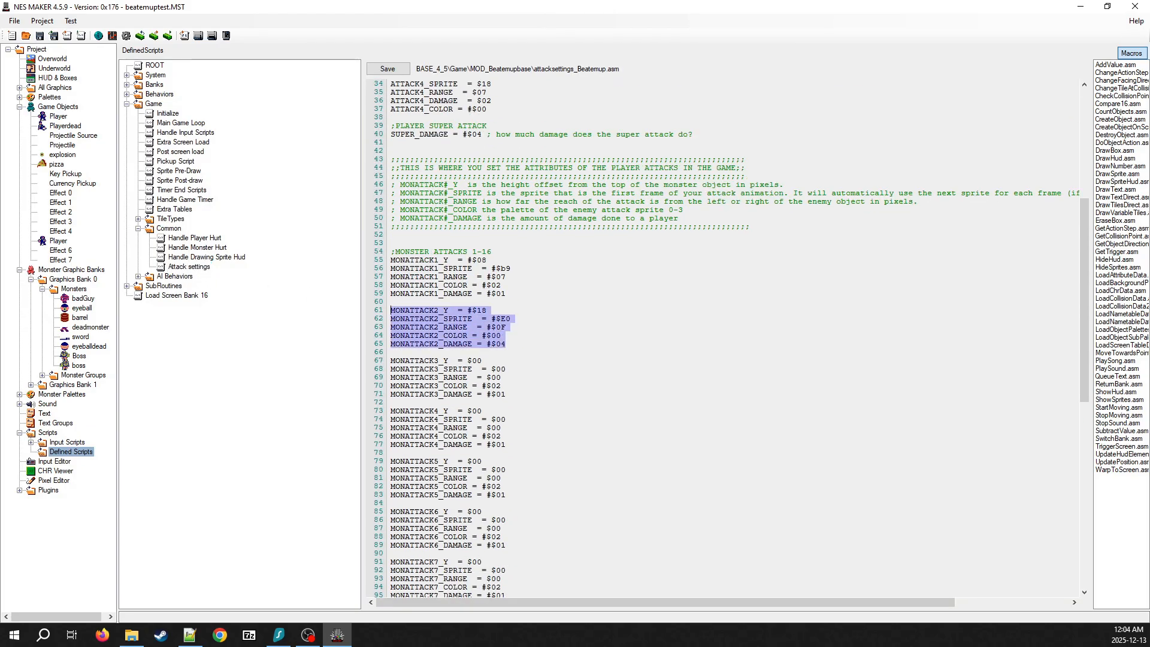
{"action": "left_click", "coordinate": [392, 352]}
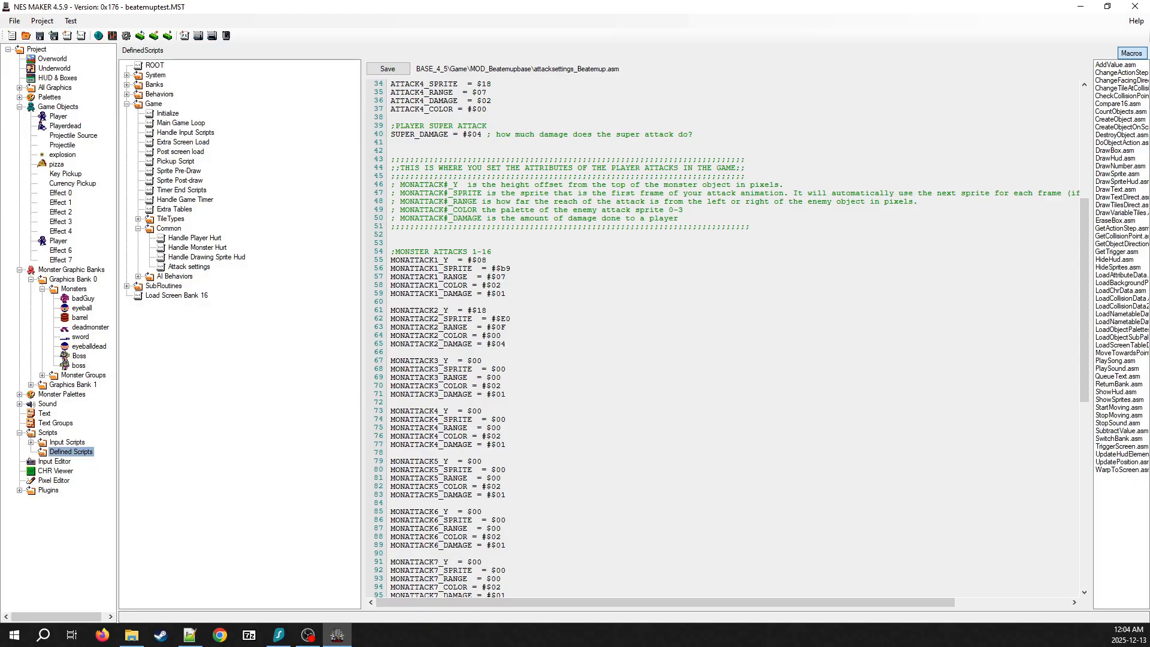
{"action": "key", "text": "shift+Down"}
{"action": "key", "text": "shift+Down"}
{"action": "key", "text": "shift+Down"}
{"action": "key", "text": "shift+Down"}
{"action": "key", "text": "shift+Down"}
{"action": "key", "text": "shift+Down"}
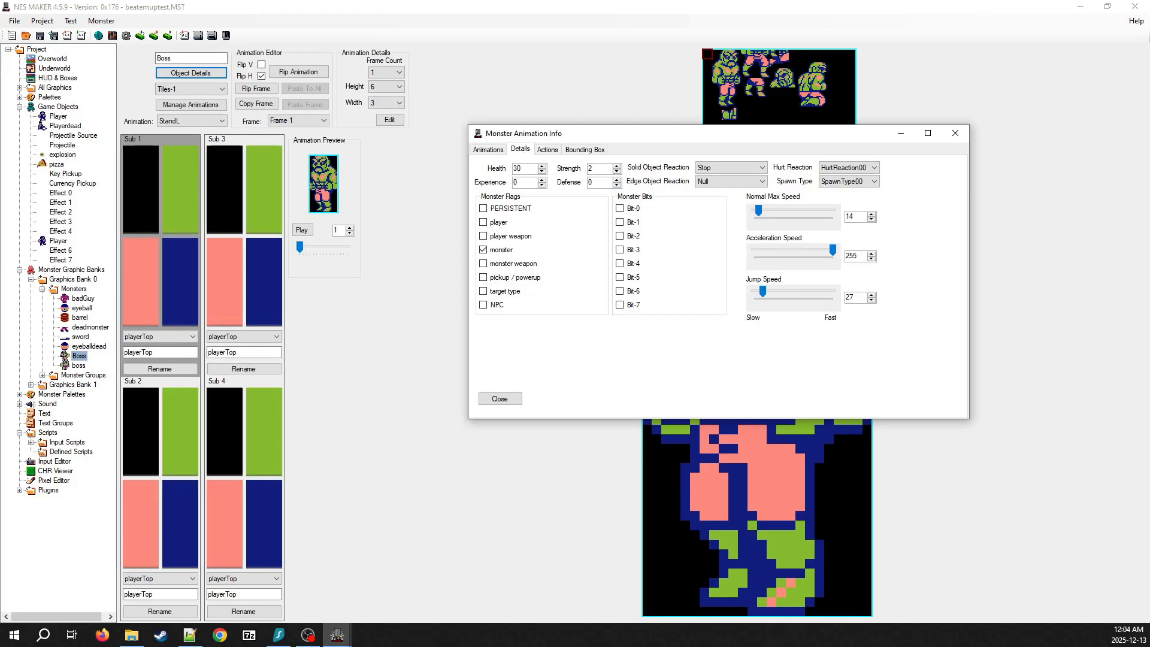
Check the Boss's defense setting in its monster details and close the window
{"action": "double_click", "coordinate": [592, 182]}
{"action": "left_click", "coordinate": [954, 136]}
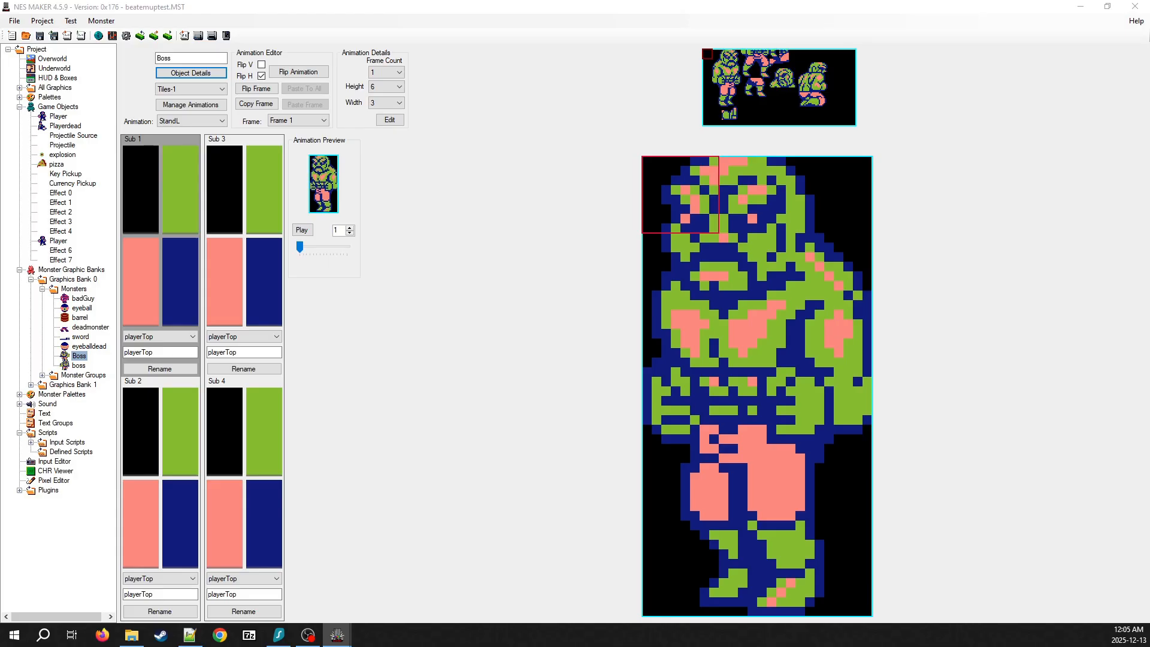
Inspect the DEATH_OBJECT user constant in the Project Settings and close them
{"action": "left_click_drag", "start_coordinate": [1149, 211], "coordinate": [549, 192]}
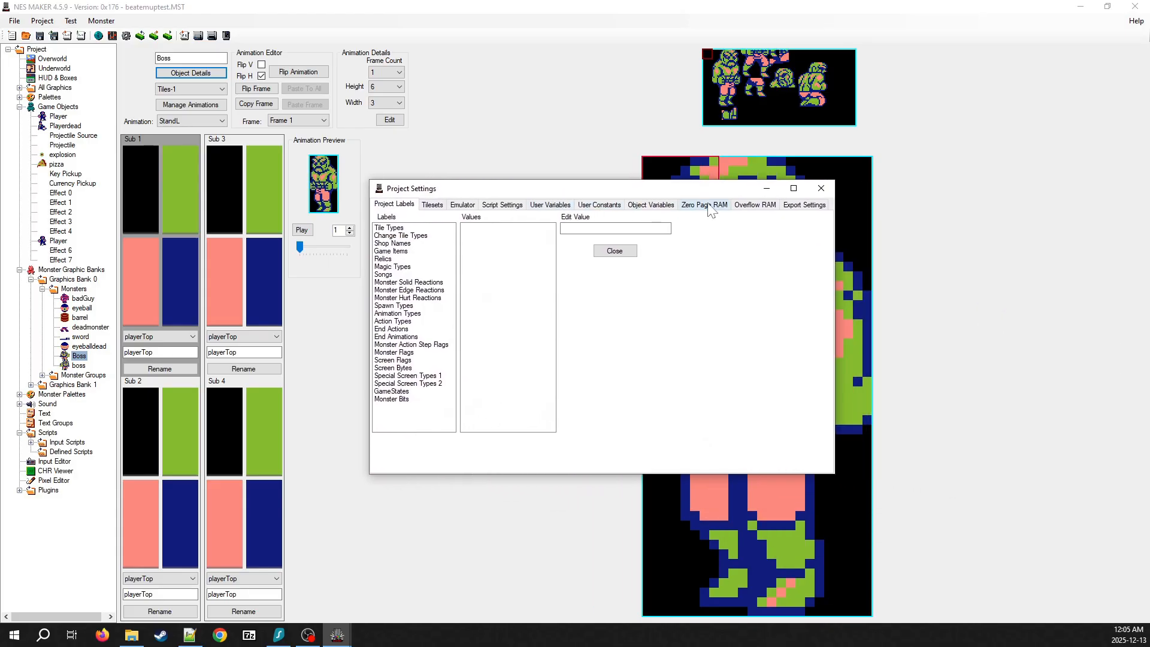
{"action": "left_click", "coordinate": [615, 206]}
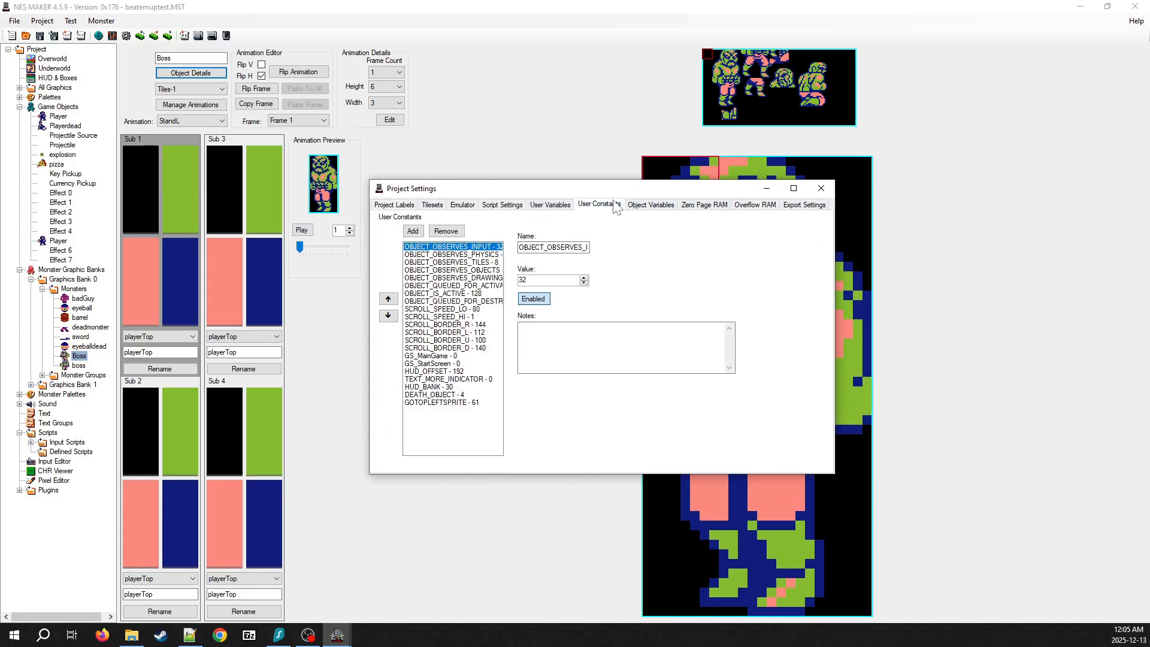
{"action": "left_click", "coordinate": [428, 395]}
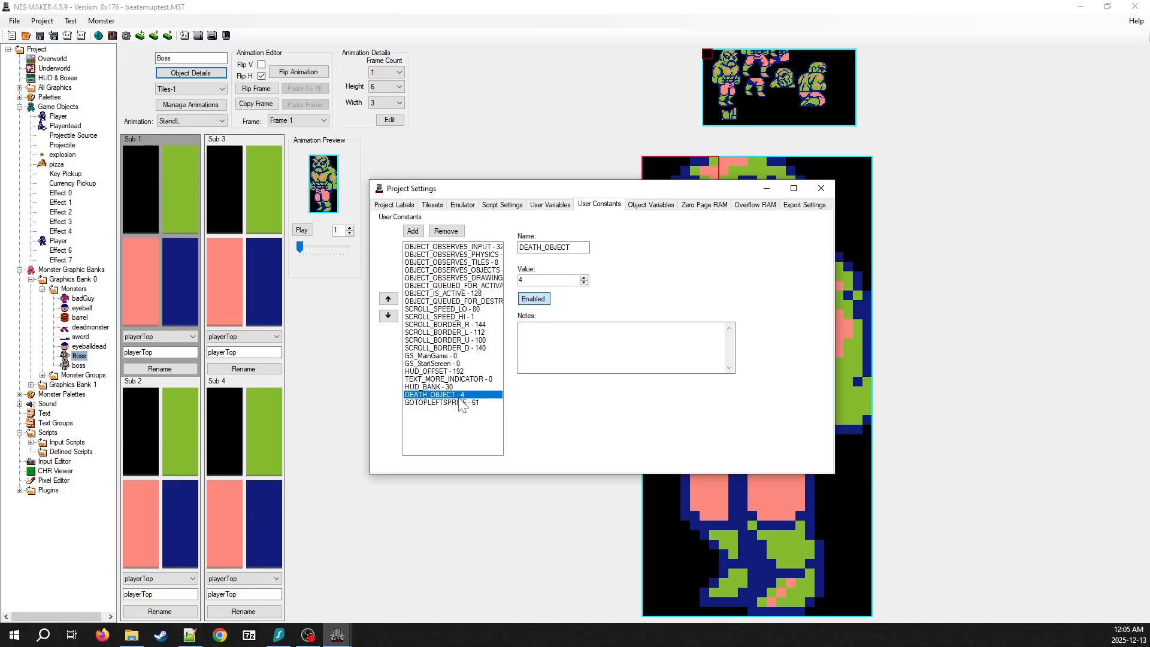
{"action": "left_click", "coordinate": [818, 190]}
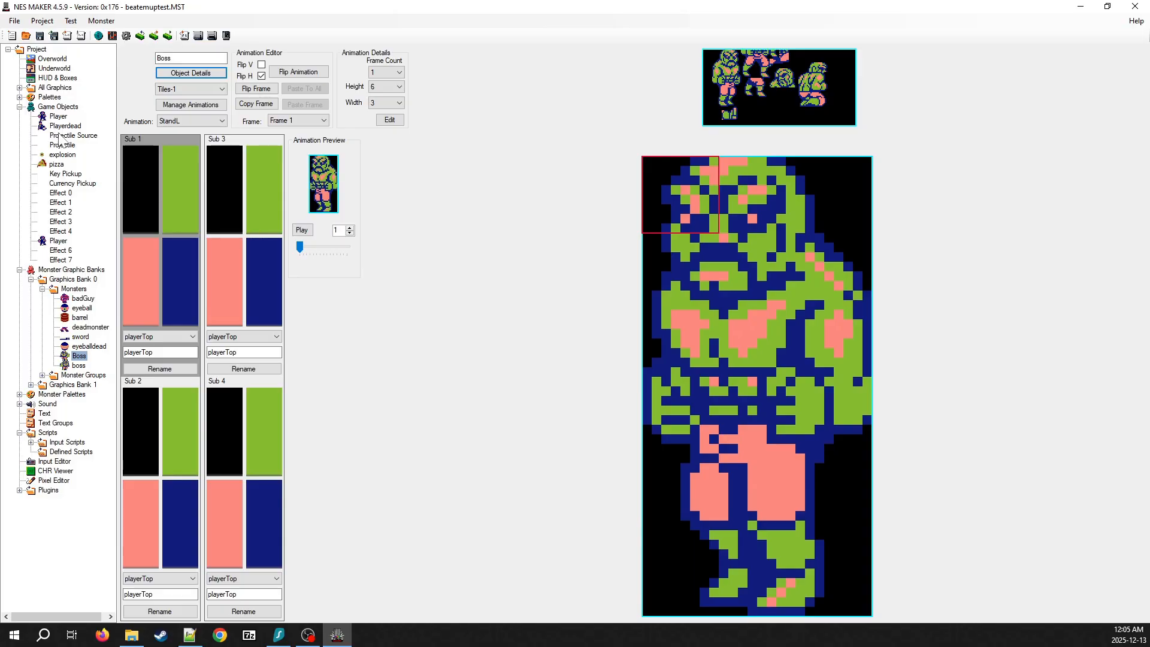
Play the explosion game object's default animation in the preview, keeping Frame 1 selected for editing
{"action": "left_click", "coordinate": [62, 155]}
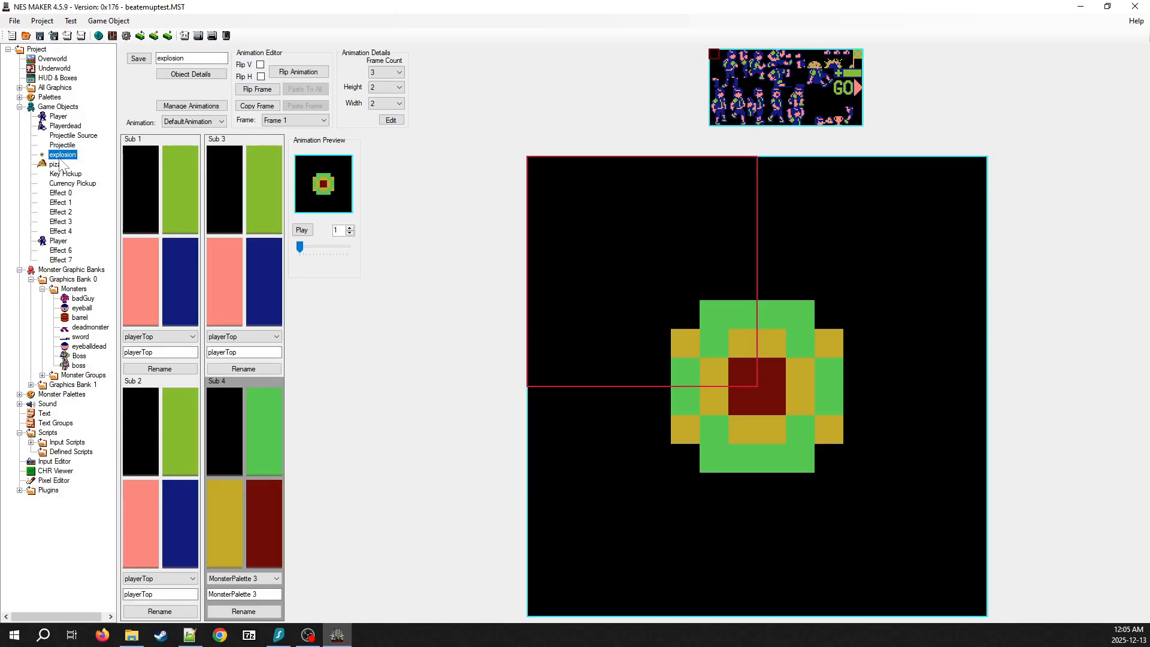
{"action": "left_click", "coordinate": [302, 230]}
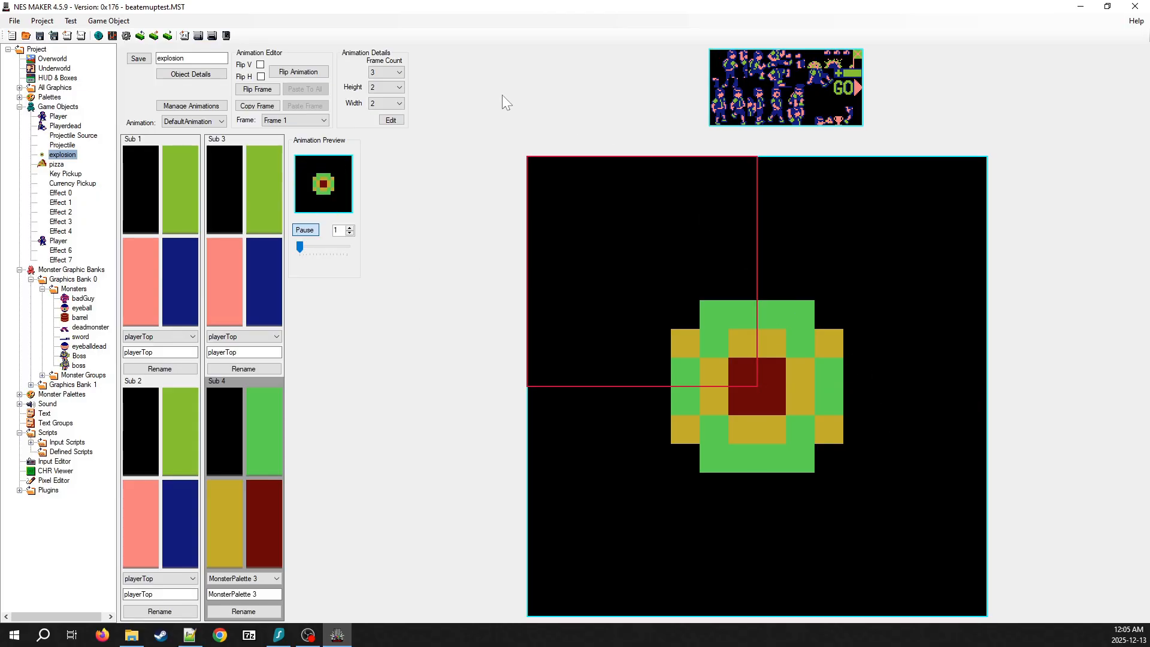
{"action": "left_click", "coordinate": [311, 120]}
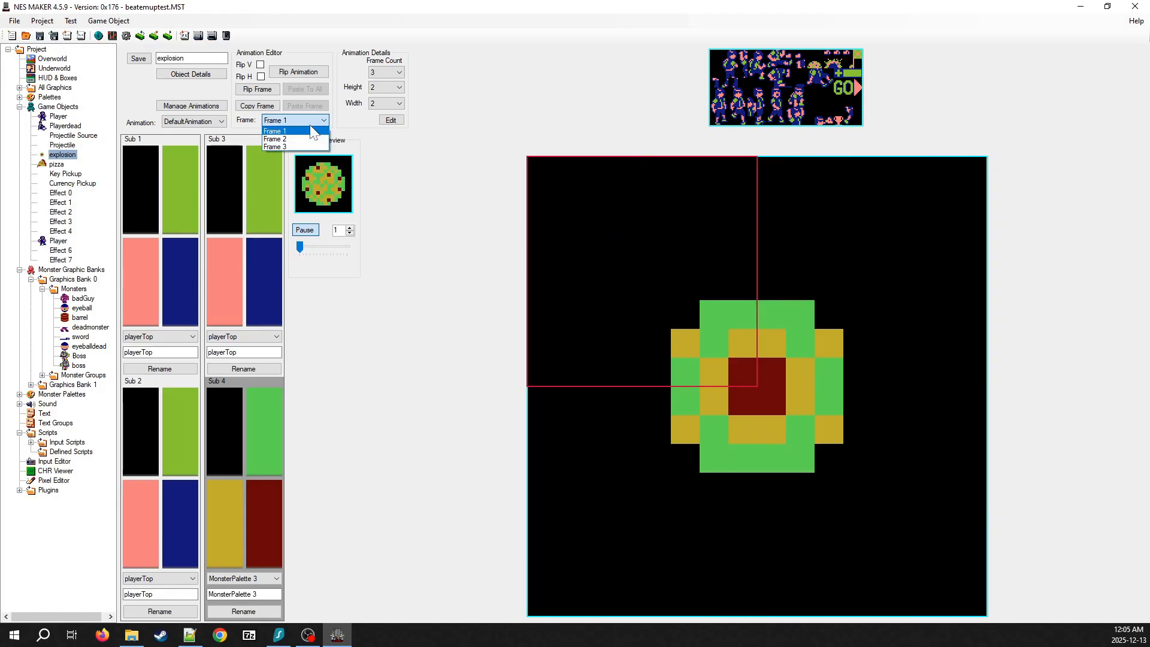
{"action": "left_click", "coordinate": [313, 132]}
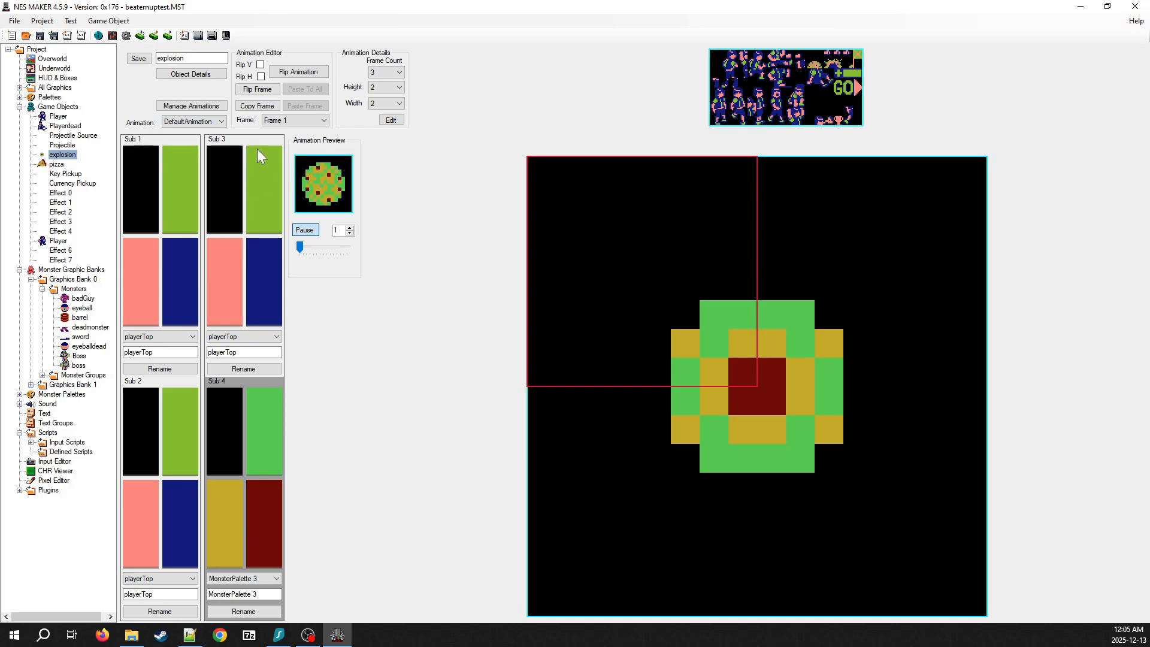
Check the badGuy monster's defense setting in its object details and close the window
{"action": "left_click", "coordinate": [82, 299]}
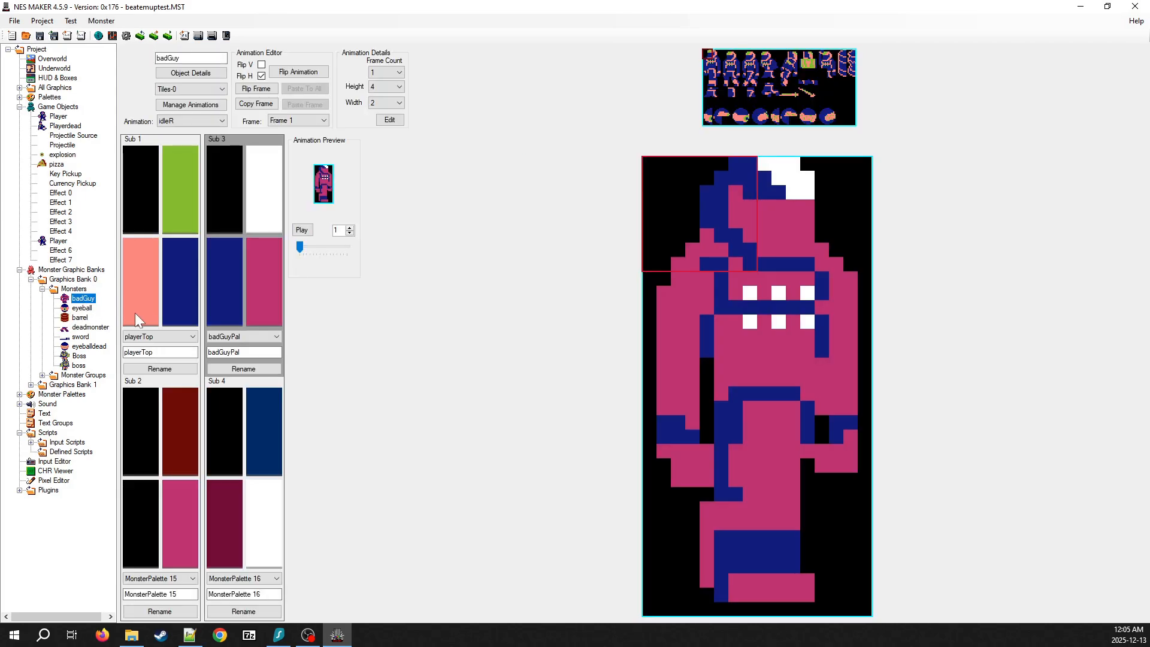
{"action": "left_click", "coordinate": [189, 74]}
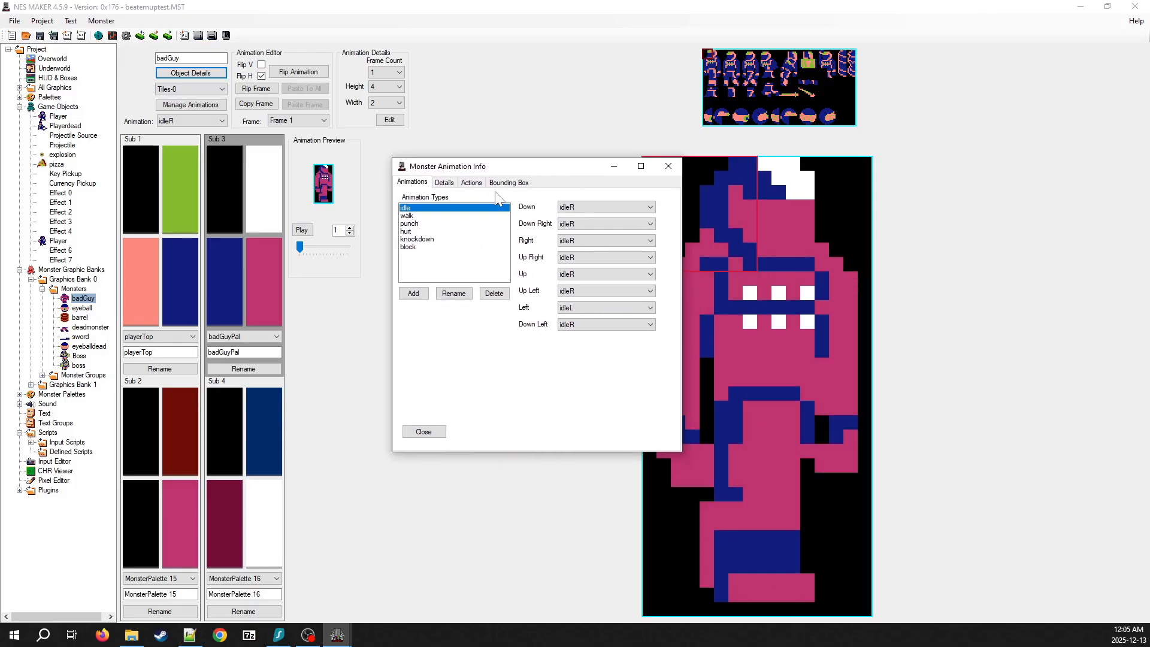
{"action": "left_click", "coordinate": [446, 182]}
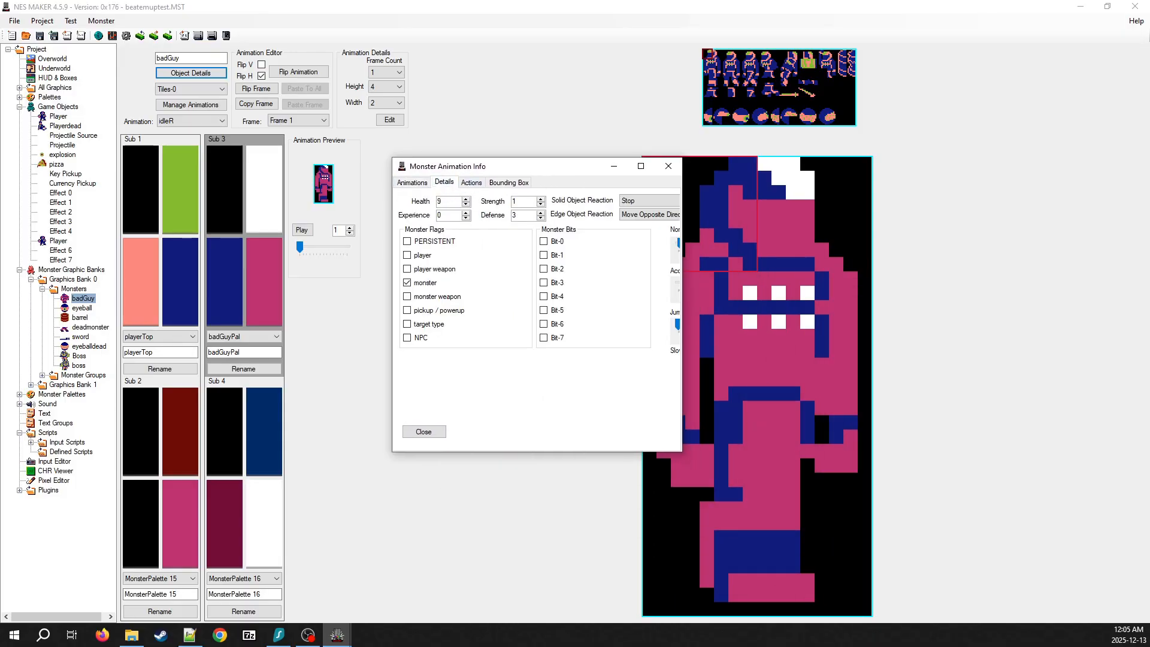
{"action": "left_click_drag", "start_coordinate": [520, 215], "coordinate": [487, 214]}
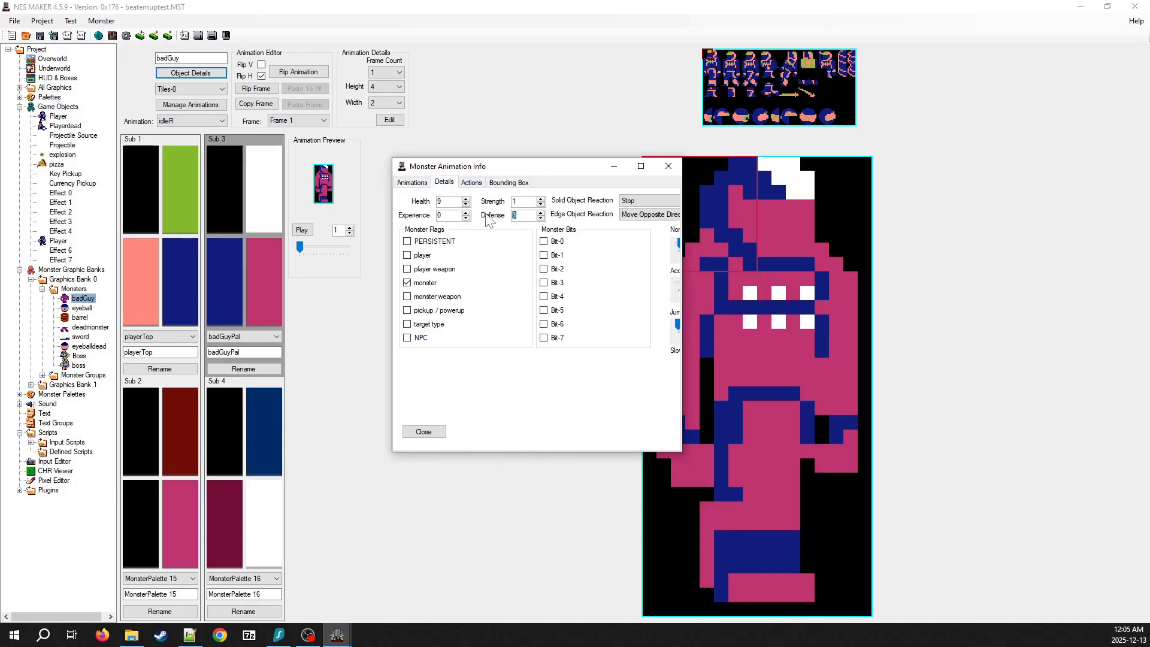
{"action": "left_click", "coordinate": [667, 167]}
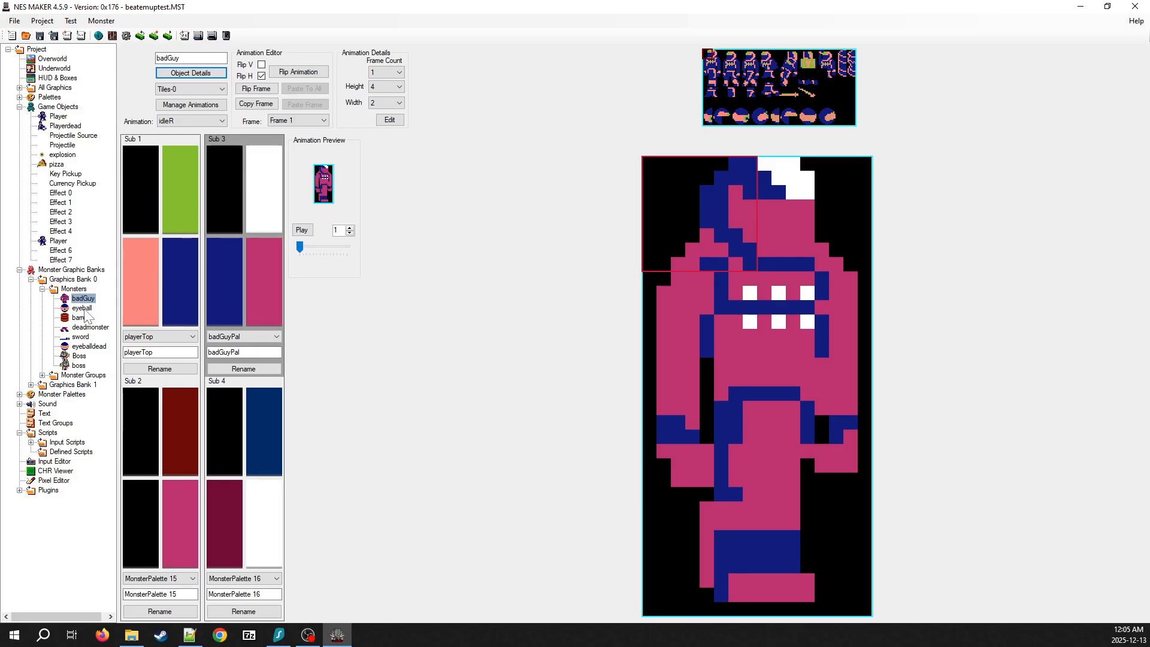
View the deadmonster sprite and the Playerdead game object
{"action": "left_click", "coordinate": [79, 329]}
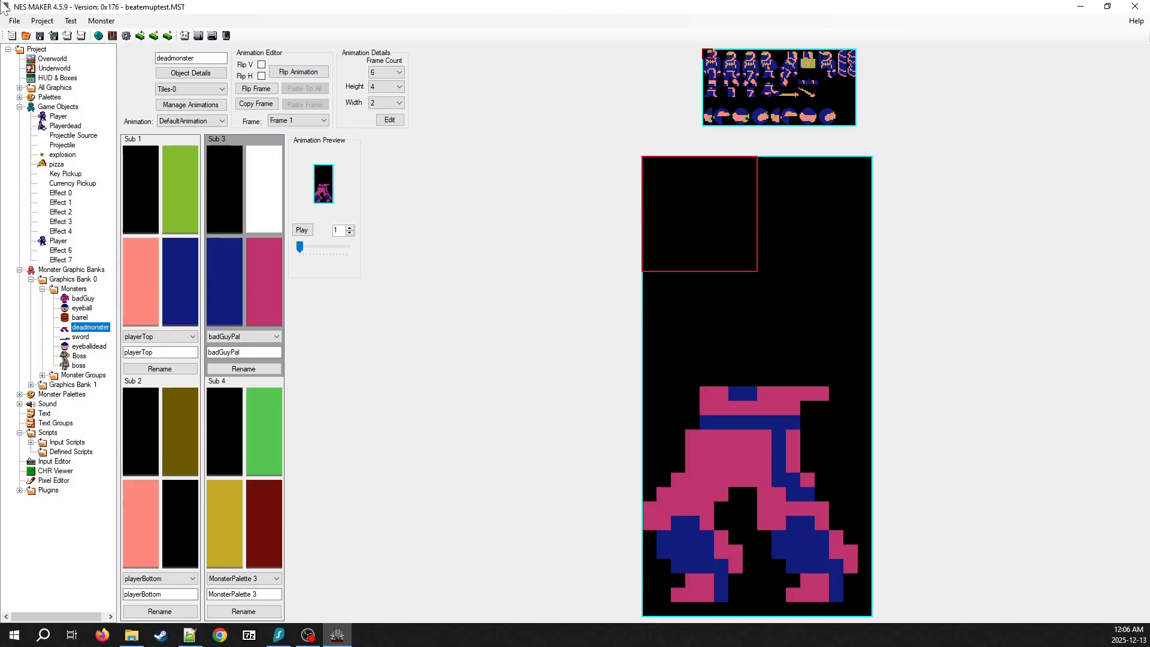
{"action": "left_click", "coordinate": [62, 127]}
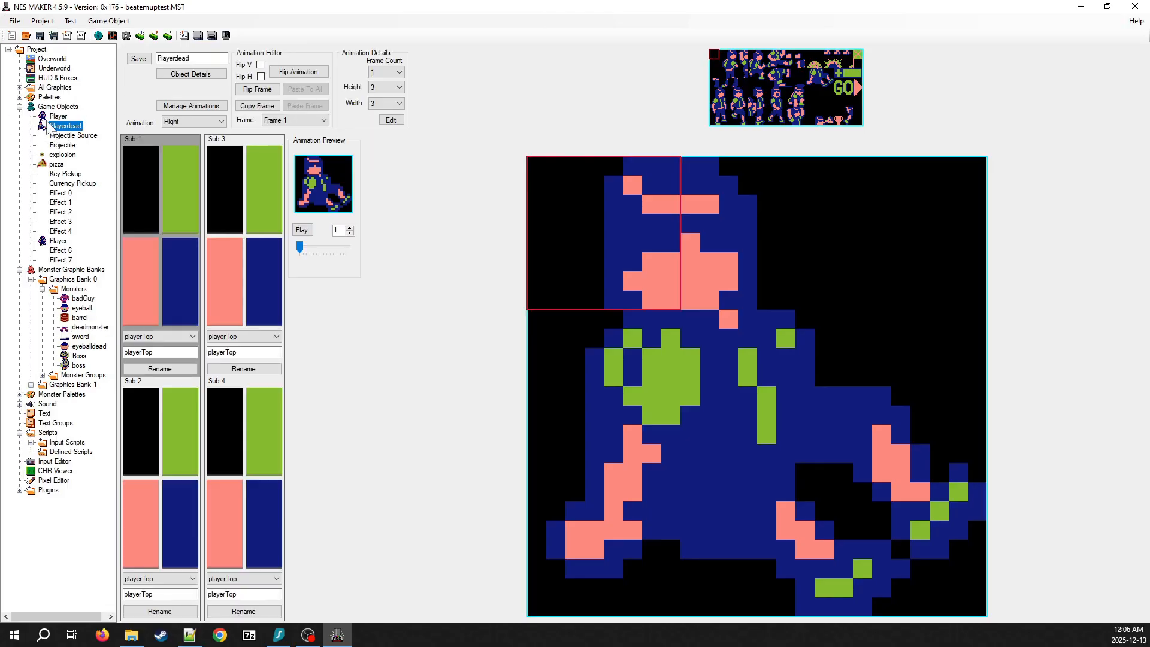
{"action": "left_click", "coordinate": [68, 125]}
Set the action of deadmonster's action step 0 to Move Towards Player
{"action": "double_click", "coordinate": [90, 327]}
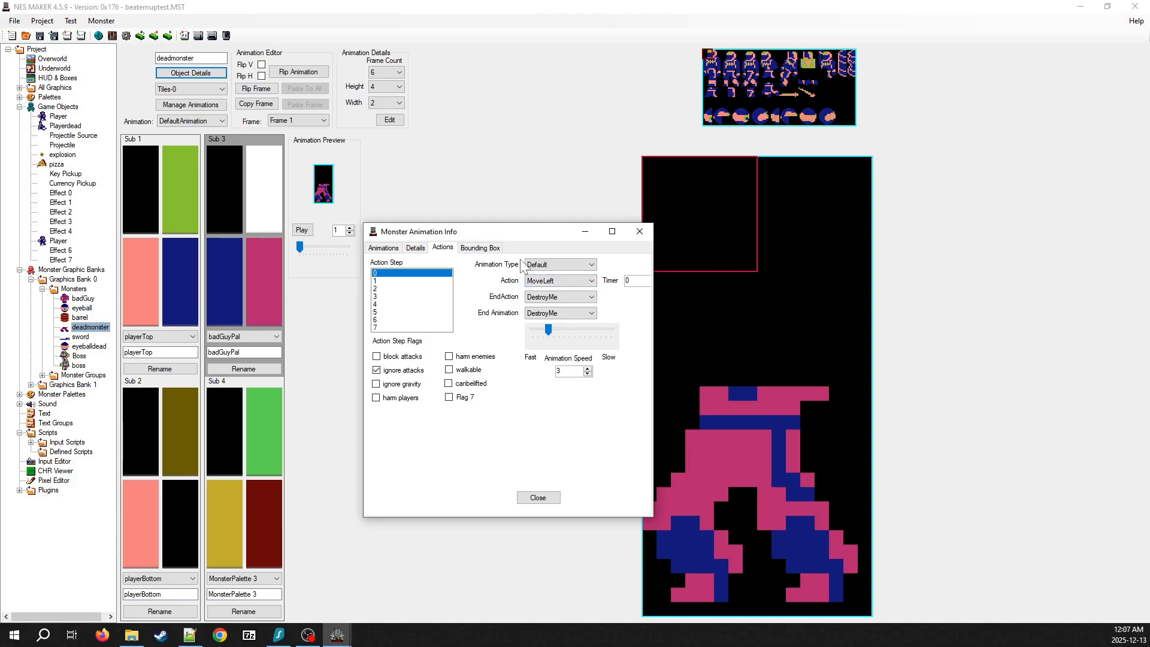
{"action": "left_click", "coordinate": [571, 281]}
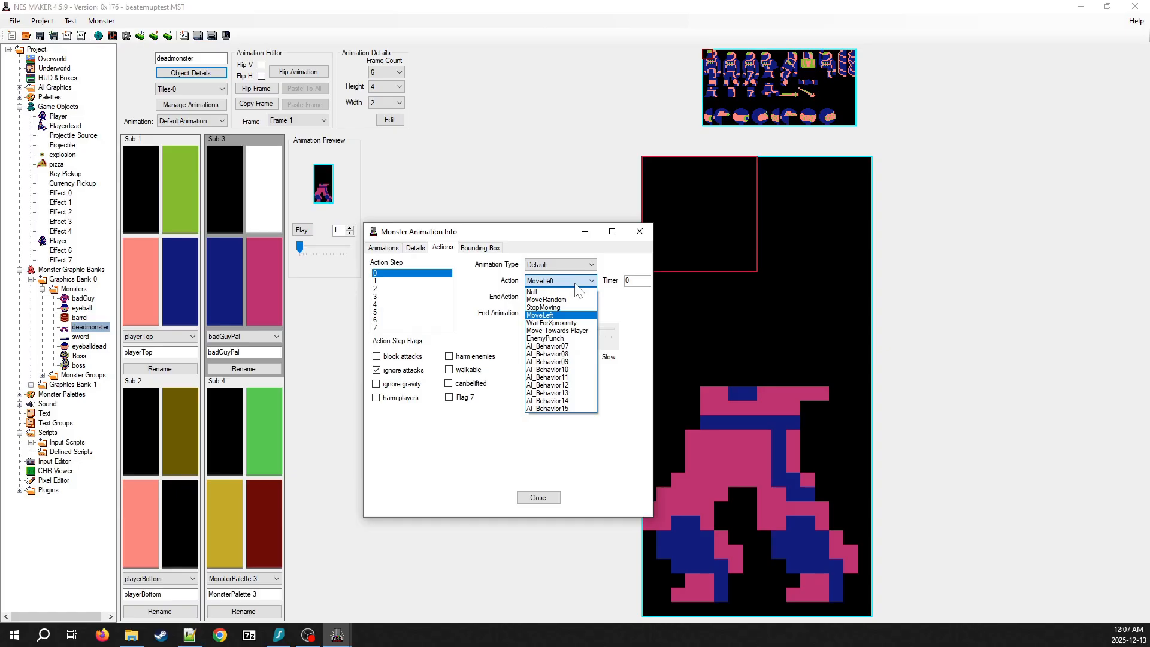
{"action": "left_click", "coordinate": [571, 330]}
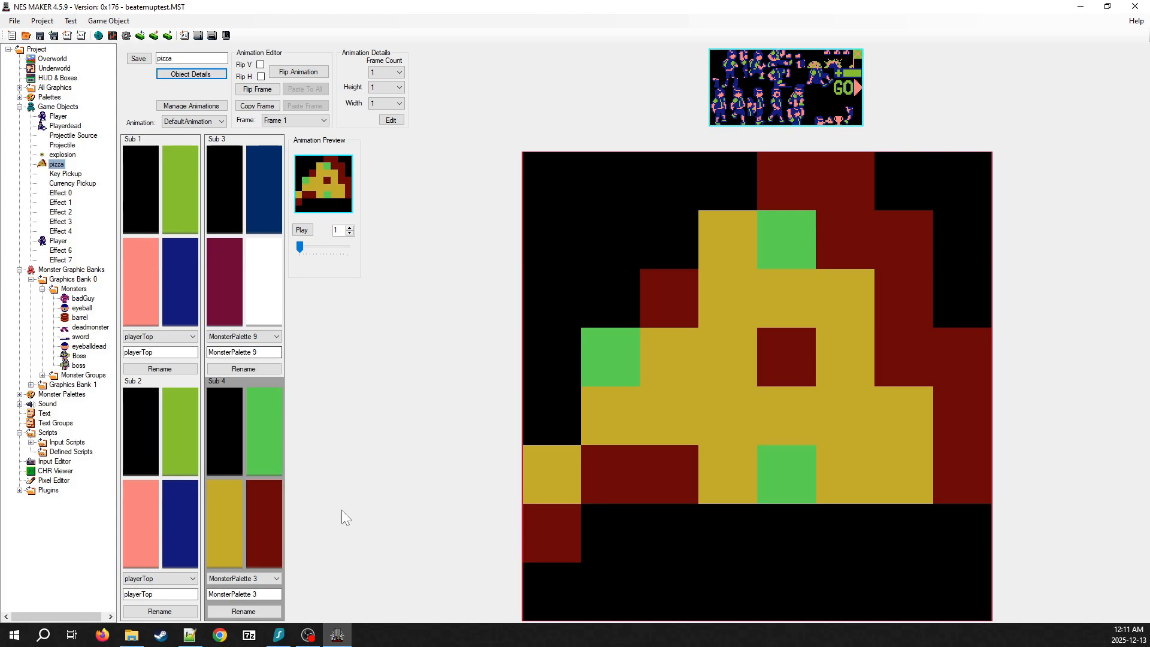
Check the pizza game object's health value and monster flags in its object details, and close the window
{"action": "left_click", "coordinate": [181, 76]}
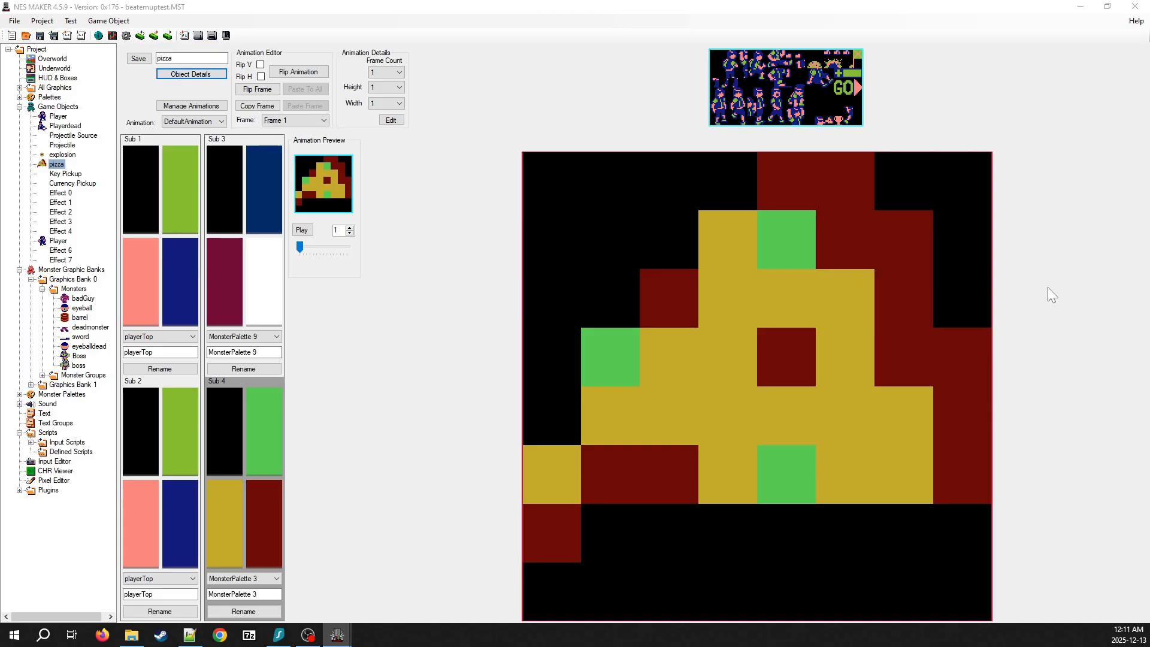
{"action": "left_click_drag", "start_coordinate": [621, 219], "coordinate": [484, 142]}
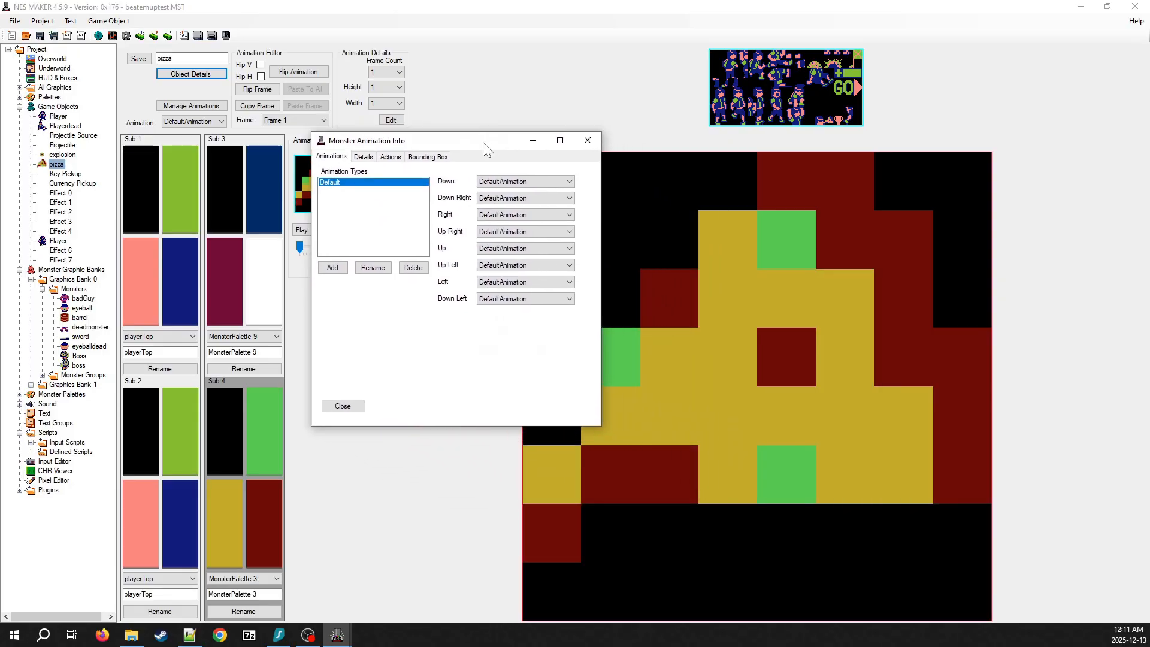
{"action": "left_click", "coordinate": [364, 156]}
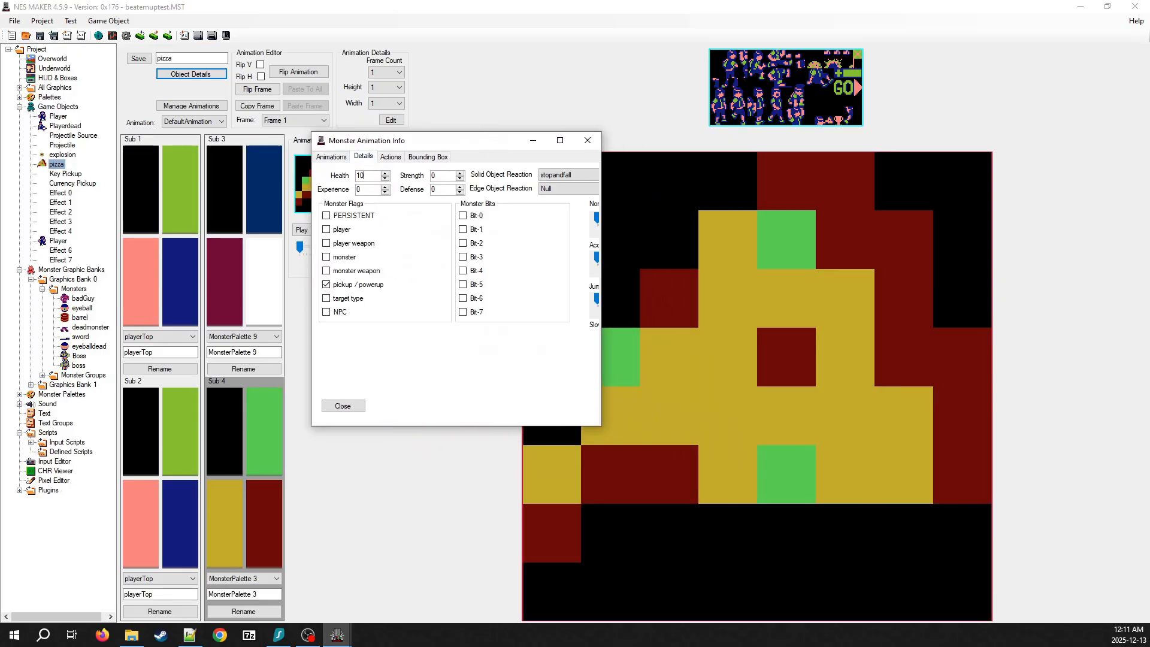
{"action": "left_click_drag", "start_coordinate": [366, 175], "coordinate": [336, 175]}
{"action": "left_click", "coordinate": [360, 409]}
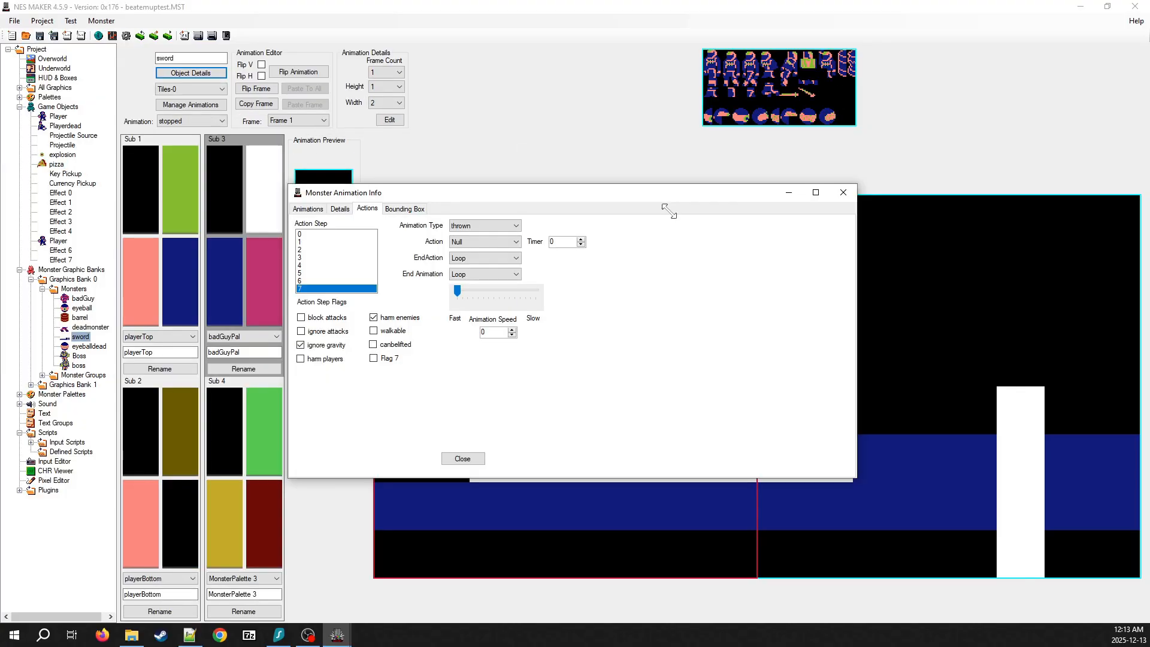
Reopen the sword's object details, inspect its monster flags and widen the window to show the speed settings
{"action": "left_click", "coordinate": [843, 192]}
{"action": "left_click", "coordinate": [821, 242]}
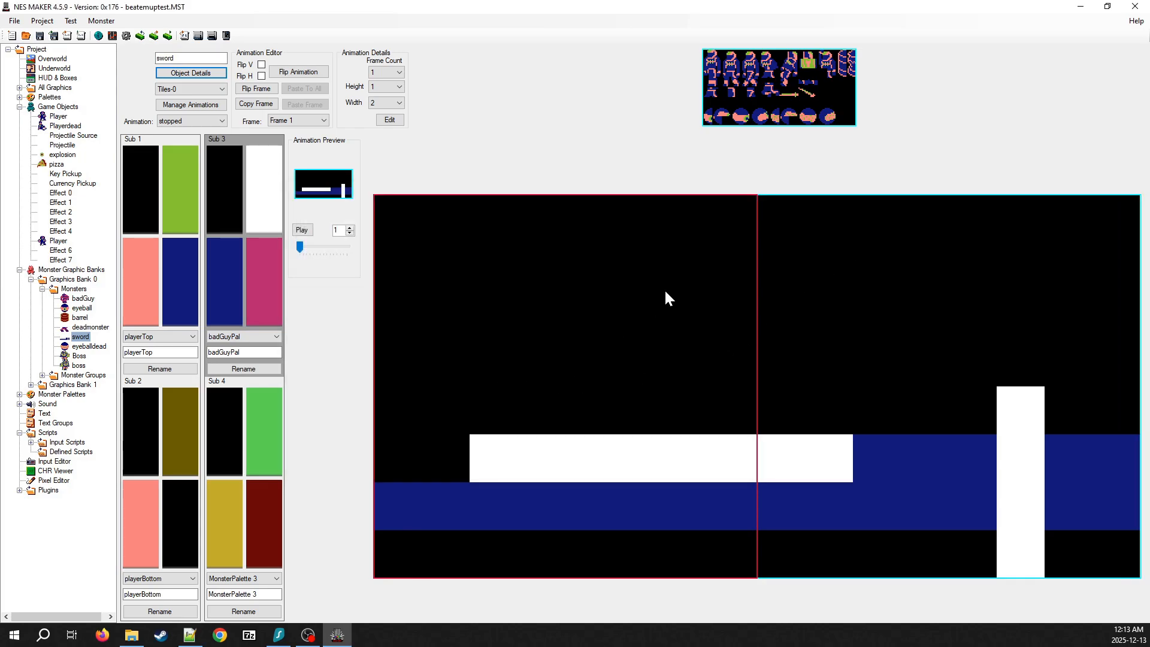
{"action": "left_click", "coordinate": [188, 74]}
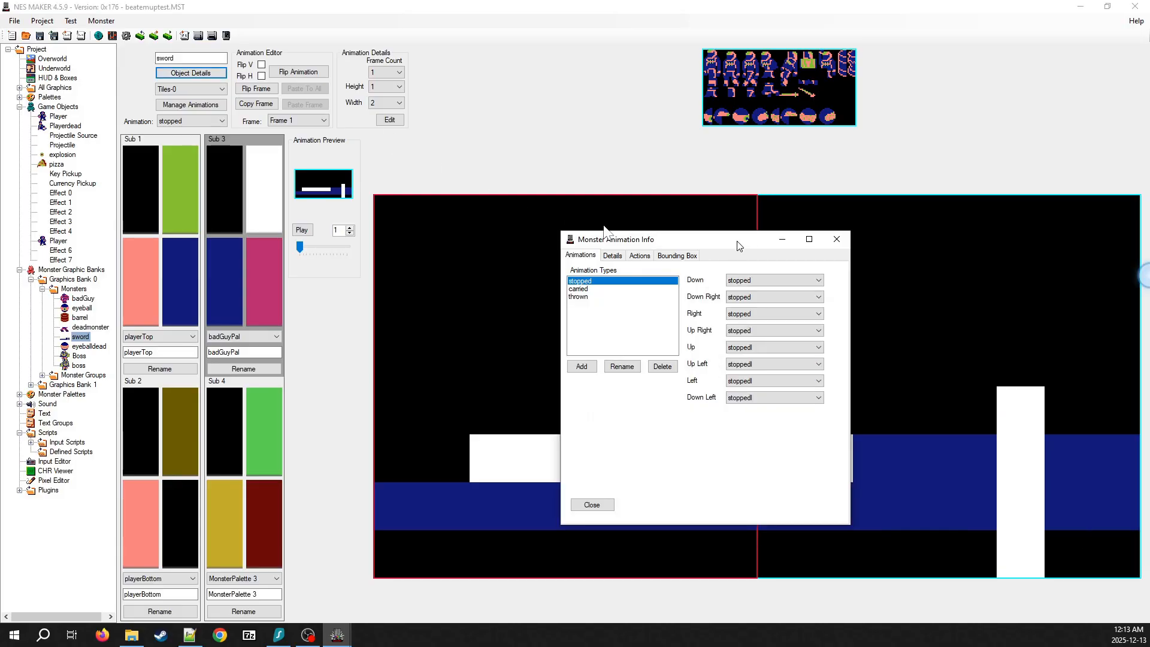
{"action": "left_click", "coordinate": [394, 219]}
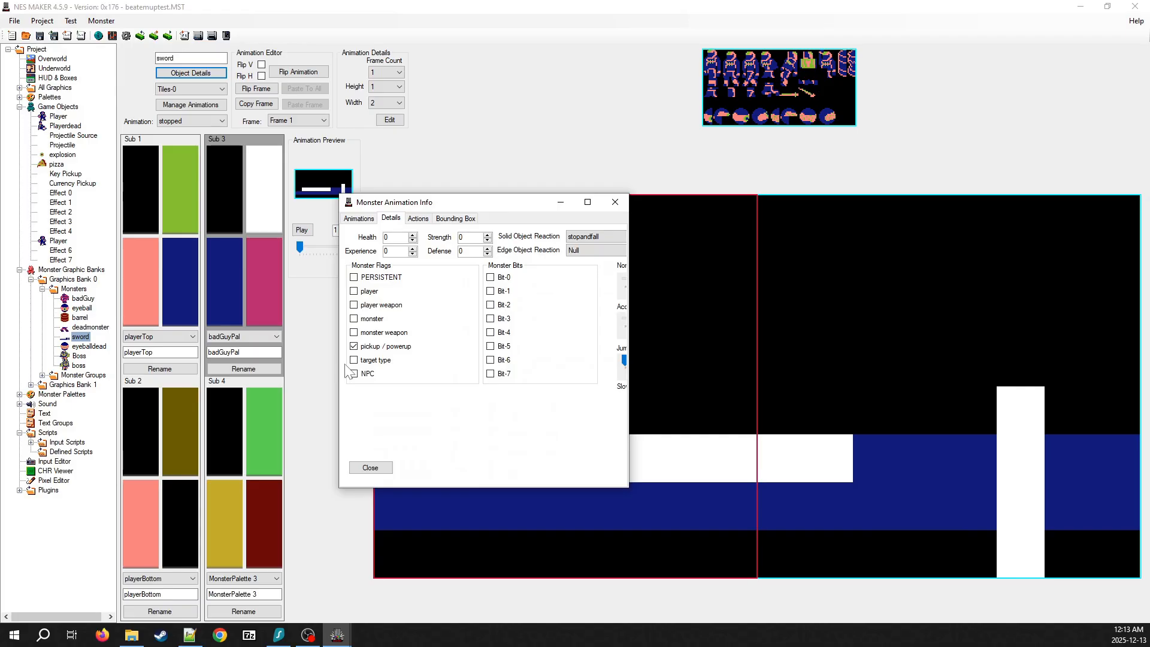
{"action": "left_click_drag", "start_coordinate": [633, 318], "coordinate": [767, 315]}
Check the flags of the sword's action step 0, then its health value in the details
{"action": "left_click", "coordinate": [418, 218]}
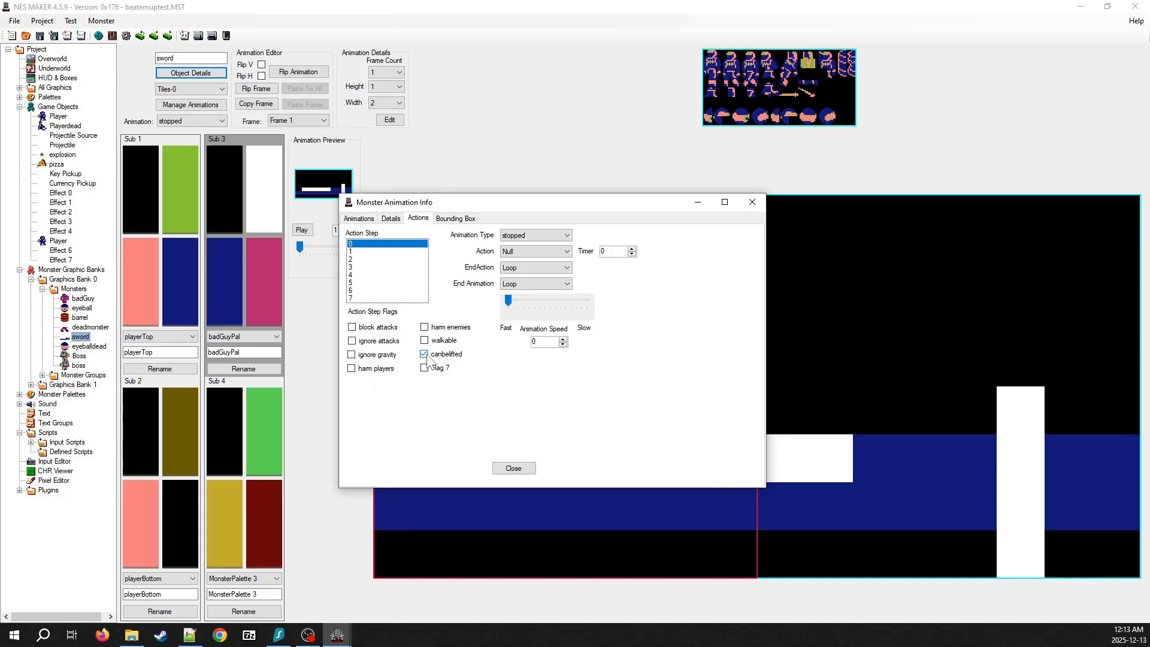
{"action": "left_click", "coordinate": [390, 219]}
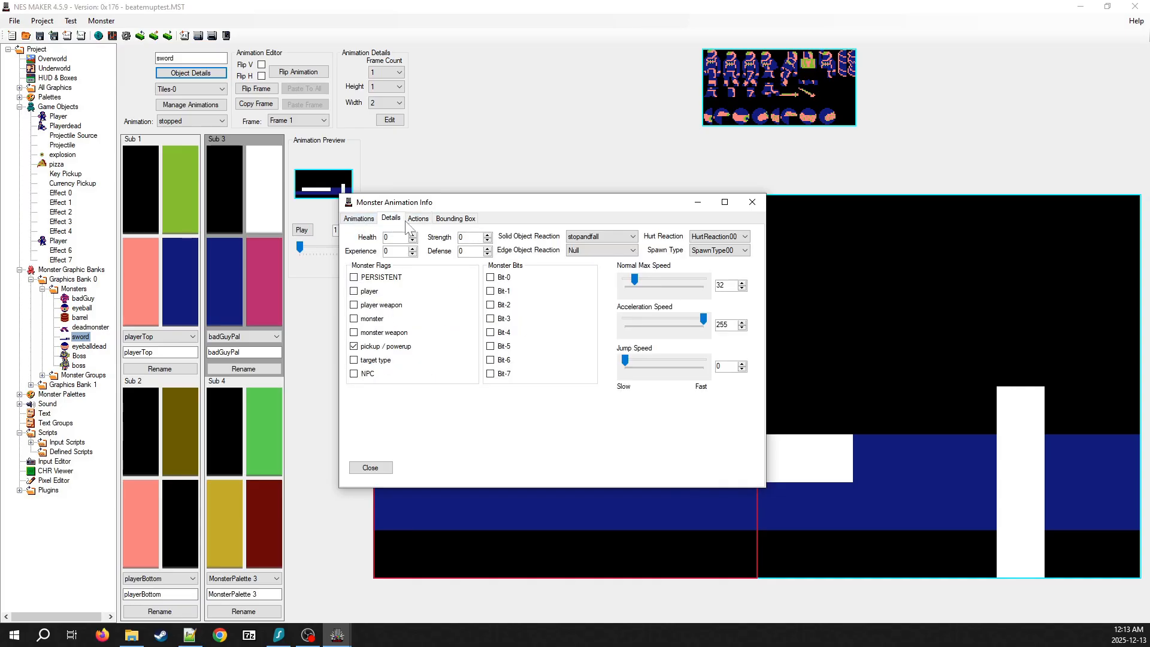
{"action": "left_click_drag", "start_coordinate": [393, 237], "coordinate": [364, 238]}
Compare the flags of the sword's action steps 7 and 0, then close its details window
{"action": "left_click", "coordinate": [417, 220]}
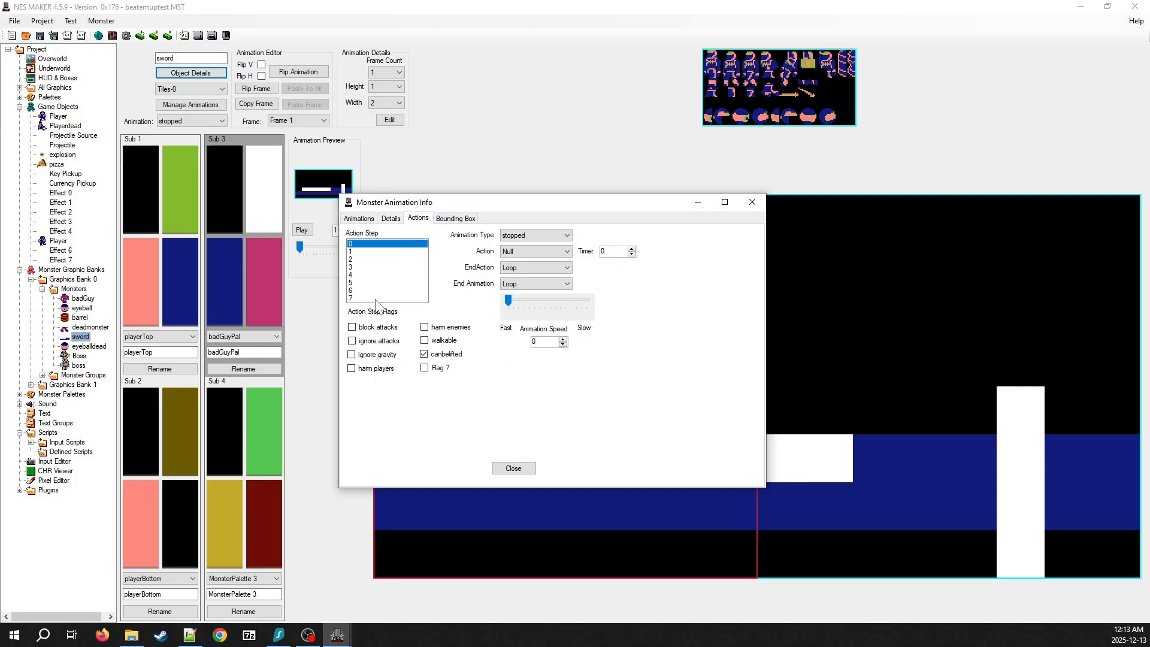
{"action": "left_click", "coordinate": [375, 299]}
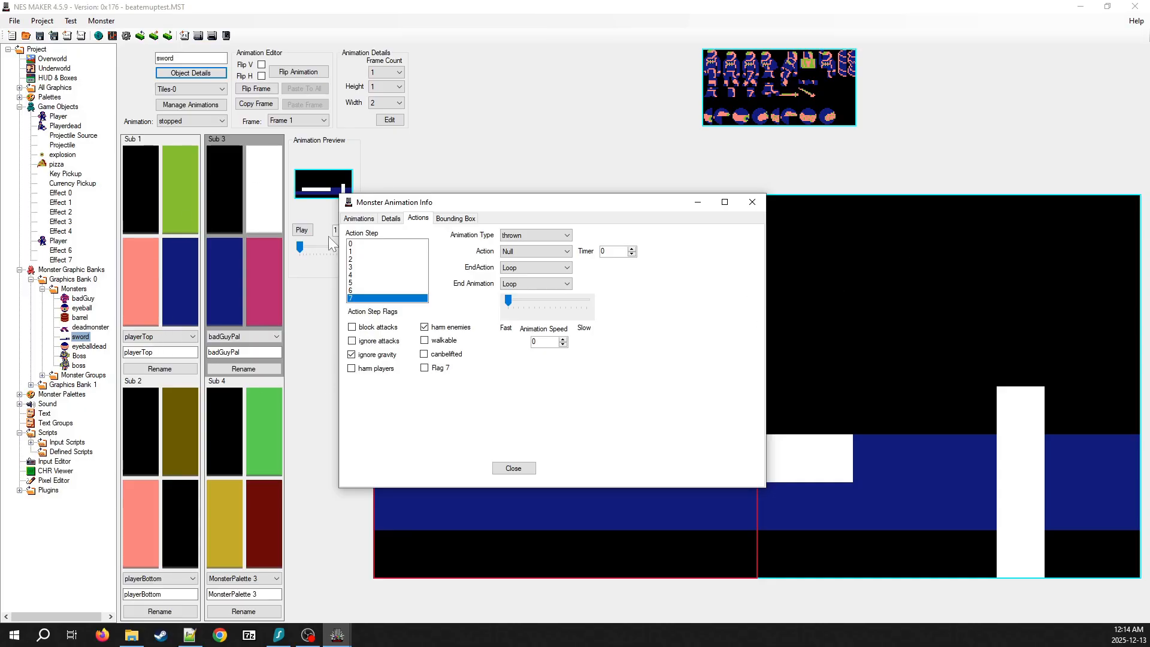
{"action": "left_click", "coordinate": [363, 244]}
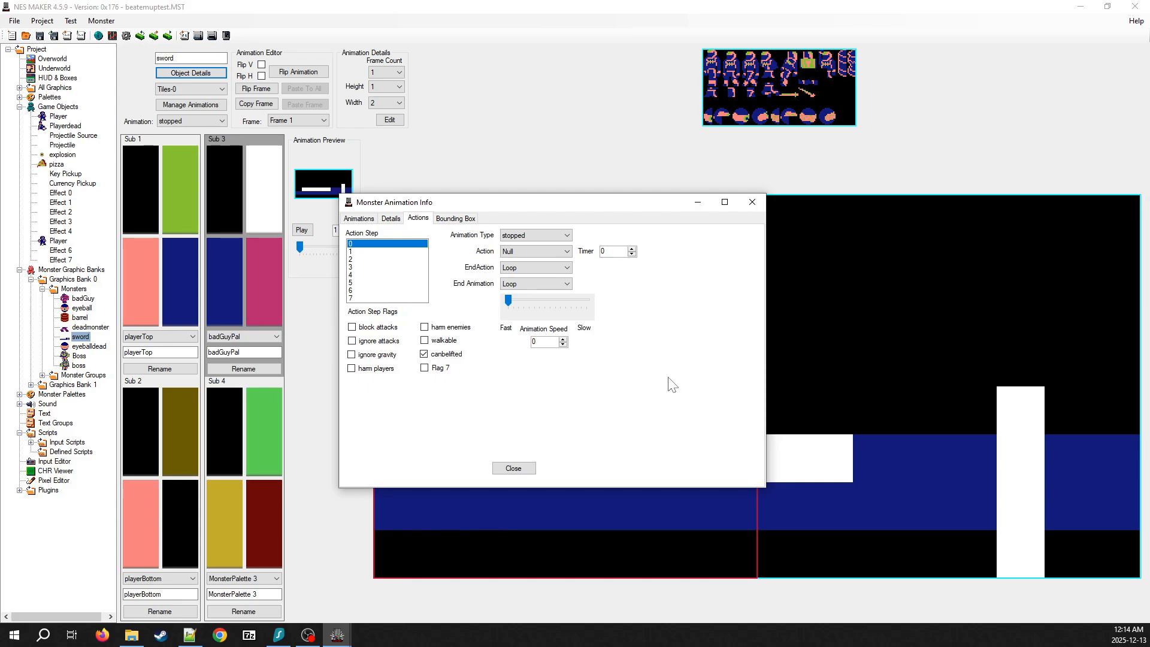
{"action": "left_click", "coordinate": [752, 202]}
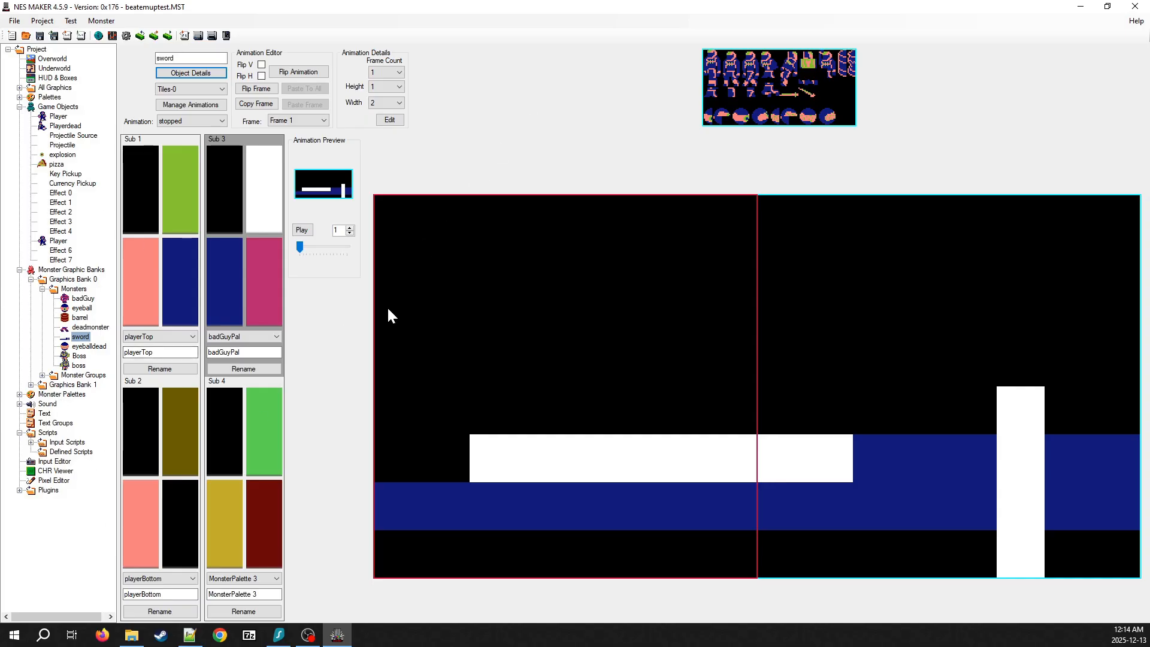
Inspect the barrel's monster details and the settings of its action step 7
{"action": "left_click", "coordinate": [74, 318]}
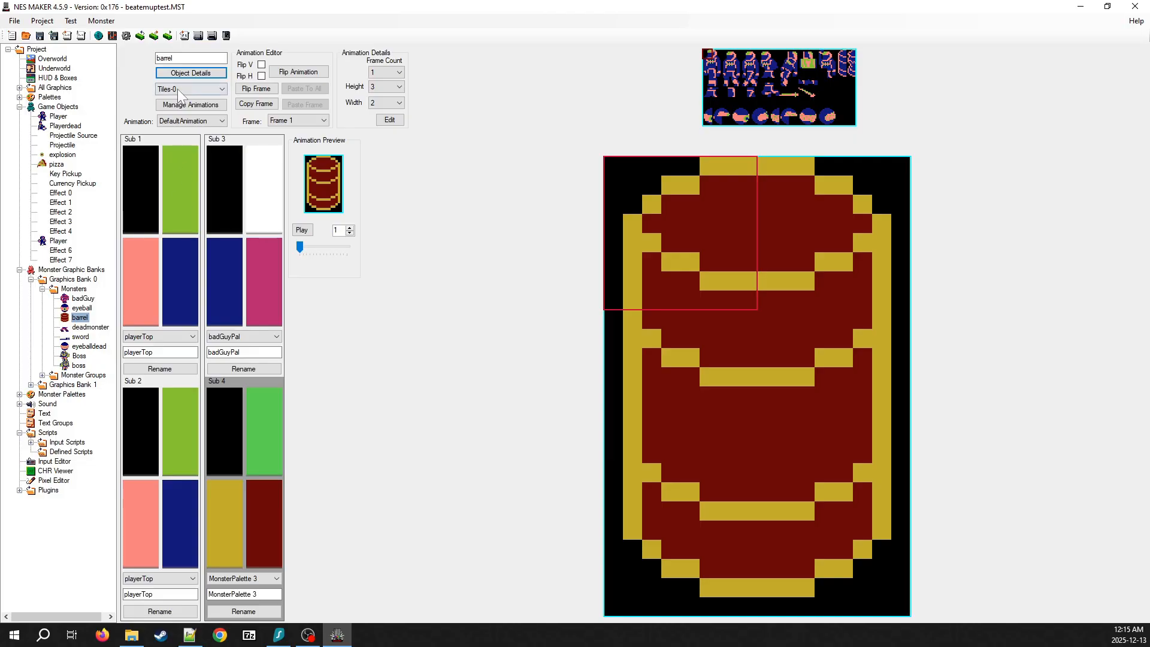
{"action": "left_click", "coordinate": [183, 74]}
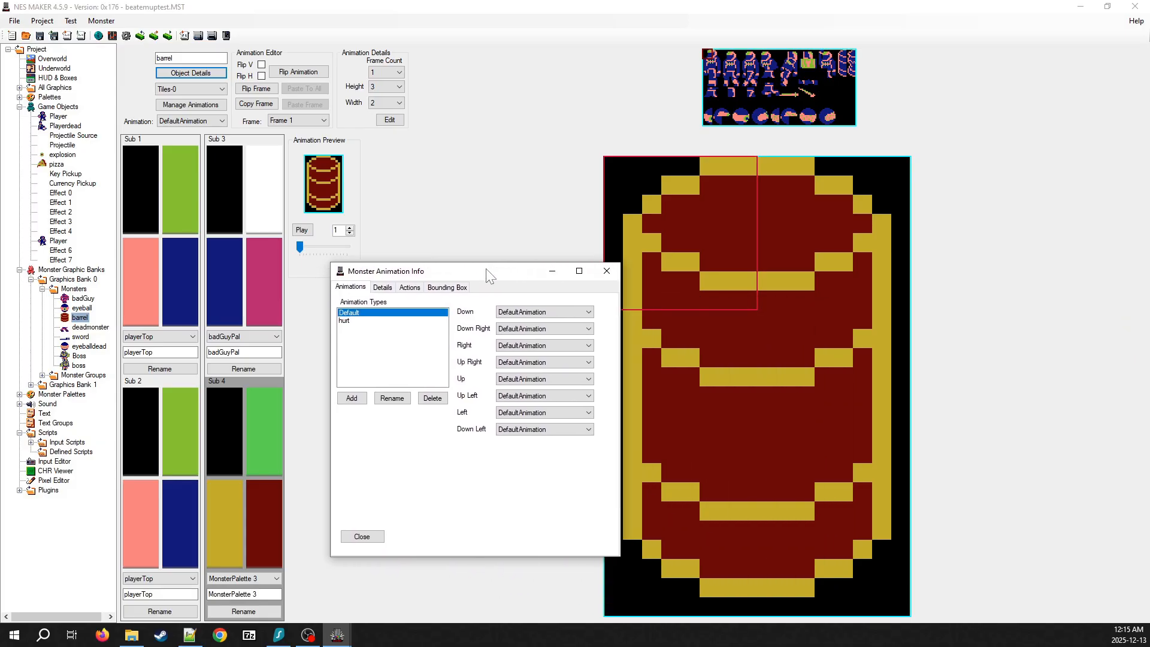
{"action": "left_click", "coordinate": [383, 288]}
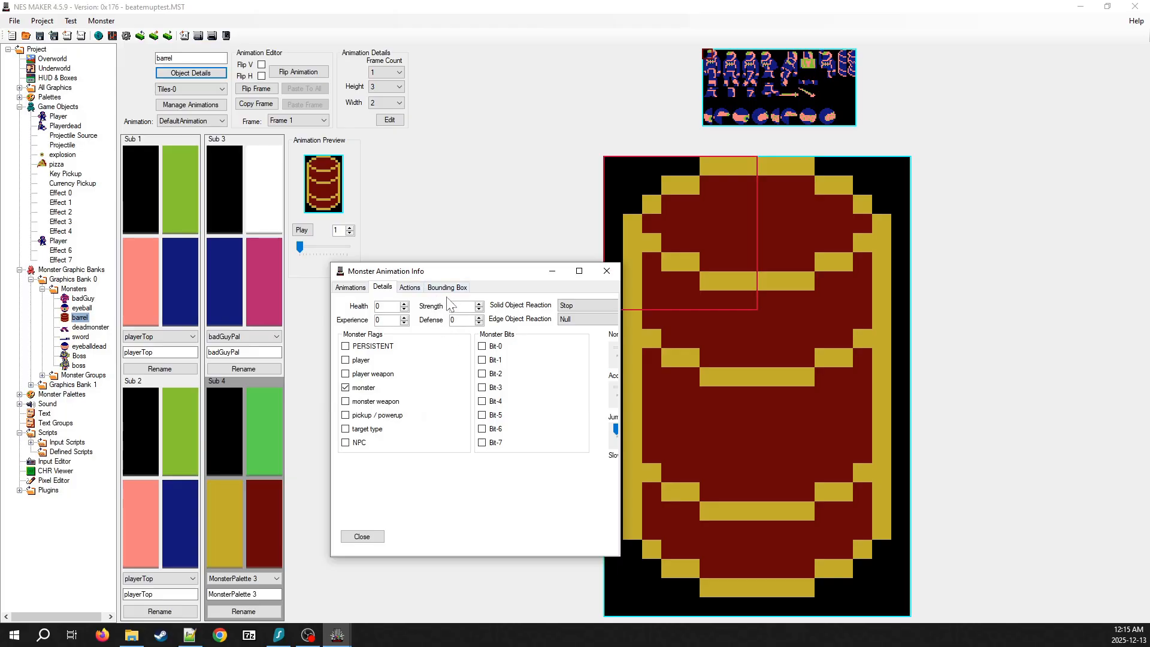
{"action": "left_click", "coordinate": [411, 287]}
{"action": "left_click", "coordinate": [363, 367]}
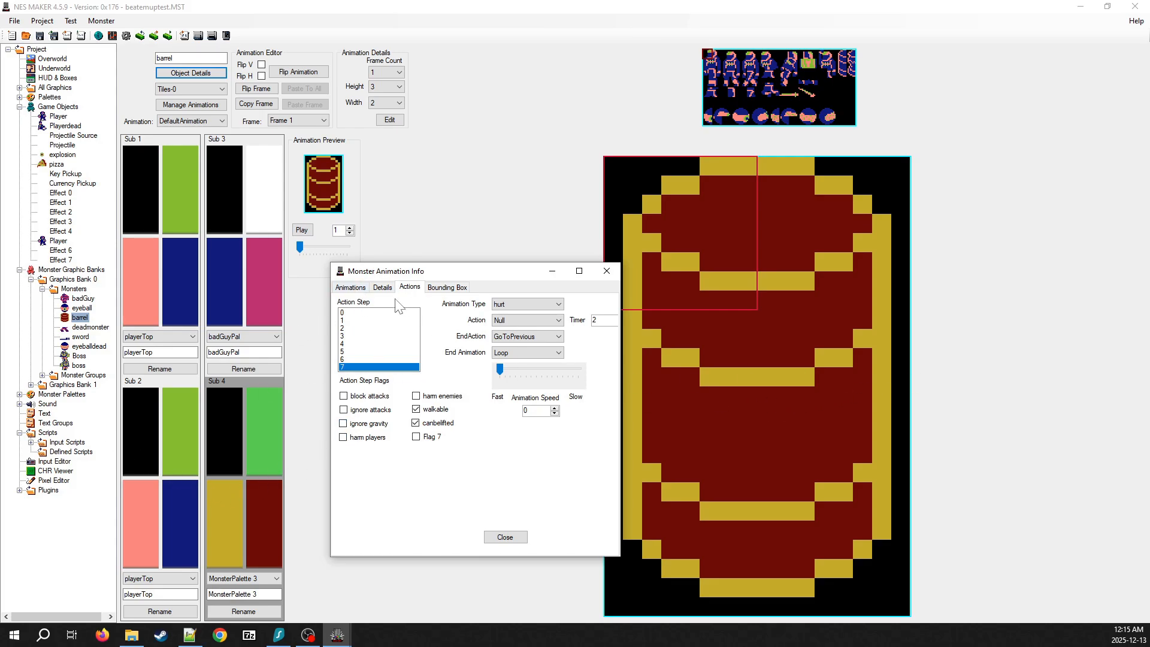
{"action": "left_click", "coordinate": [382, 288]}
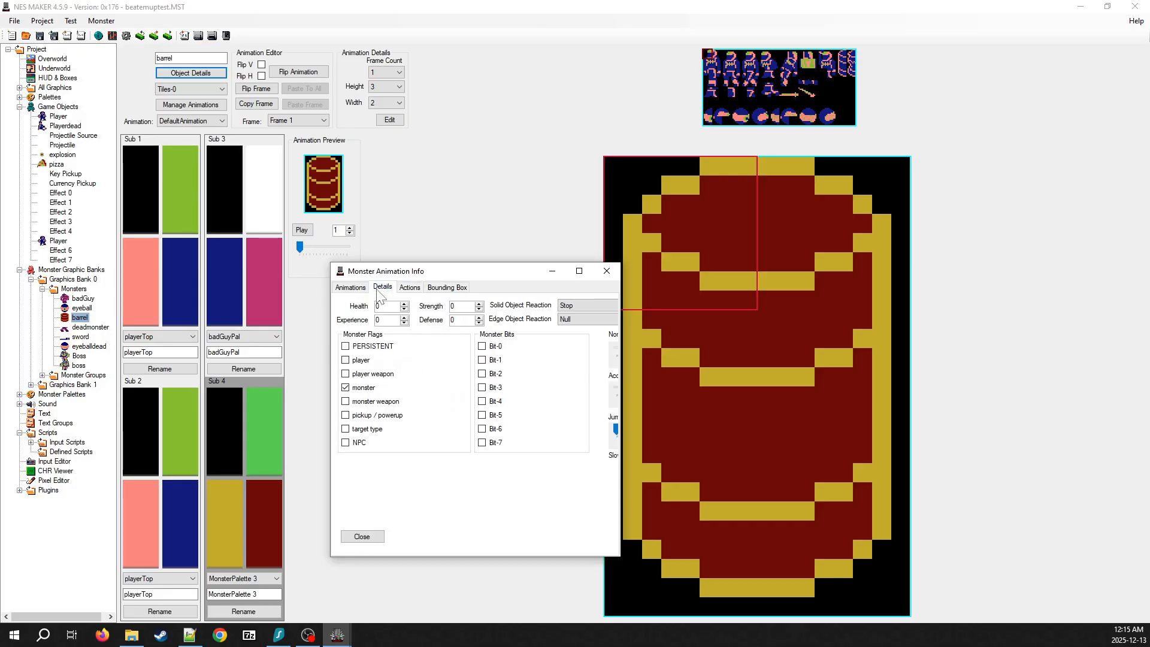
Set the barrel's normal max speed to 39 and close its details window
{"action": "left_click_drag", "start_coordinate": [475, 275], "coordinate": [383, 259]}
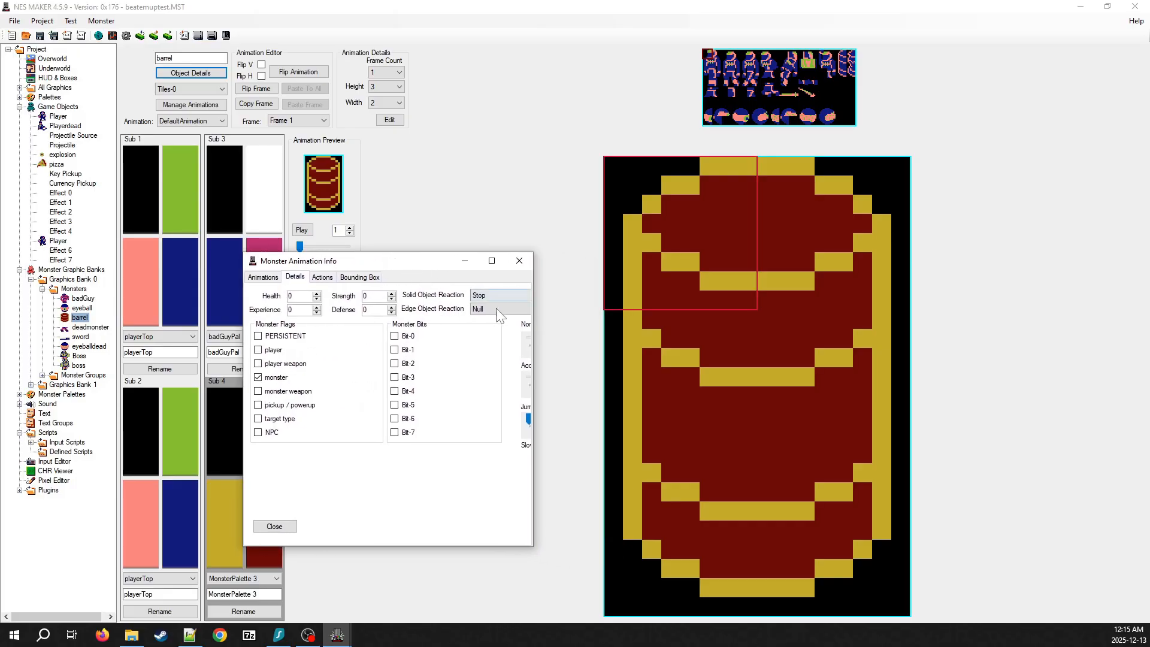
{"action": "left_click_drag", "start_coordinate": [533, 318], "coordinate": [715, 344]}
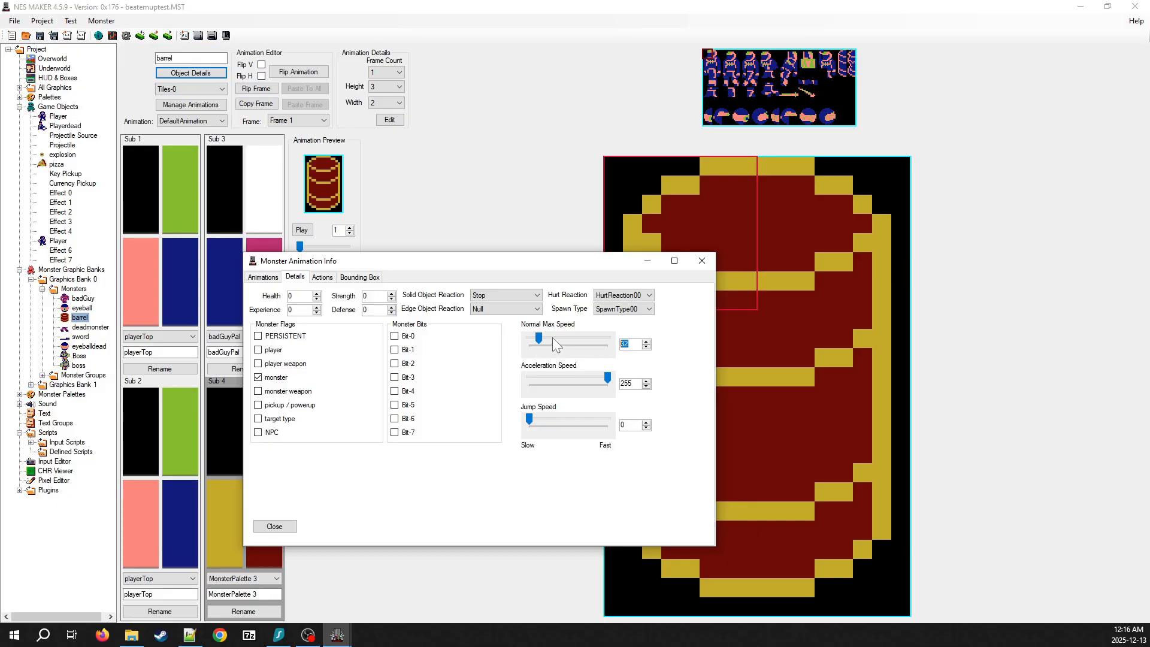
{"action": "mouse_move", "coordinate": [547, 341]}
{"action": "left_mouse_down"}
{"action": "mouse_move", "coordinate": [604, 341]}
{"action": "mouse_move", "coordinate": [558, 342]}
{"action": "left_mouse_up"}
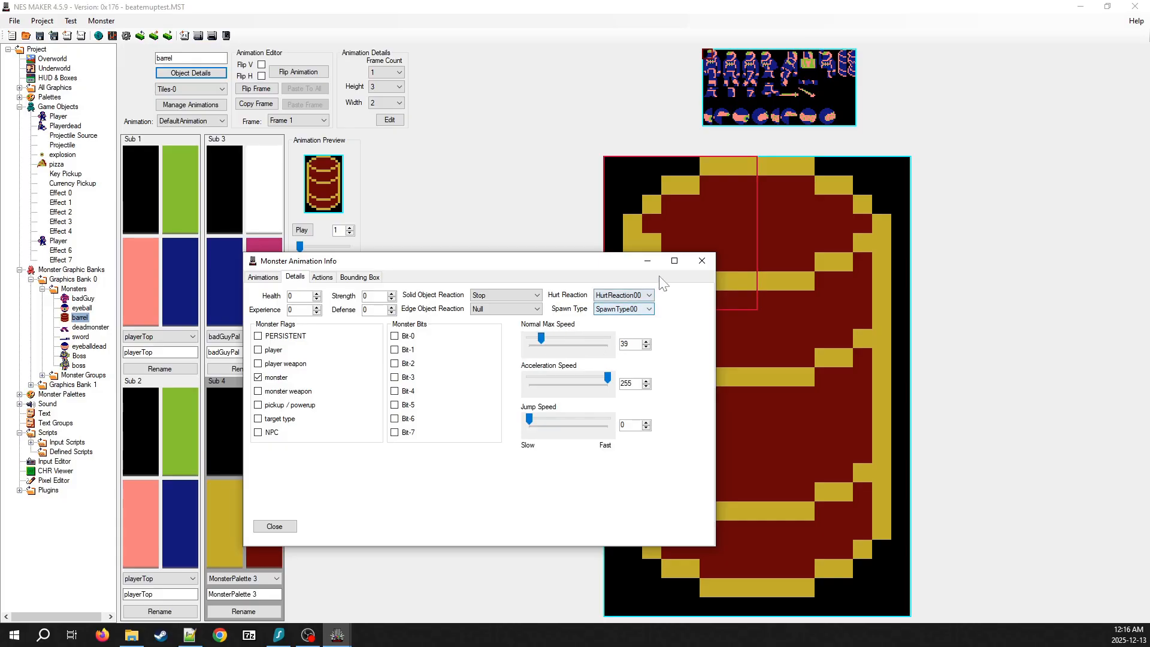
{"action": "left_click", "coordinate": [692, 262]}
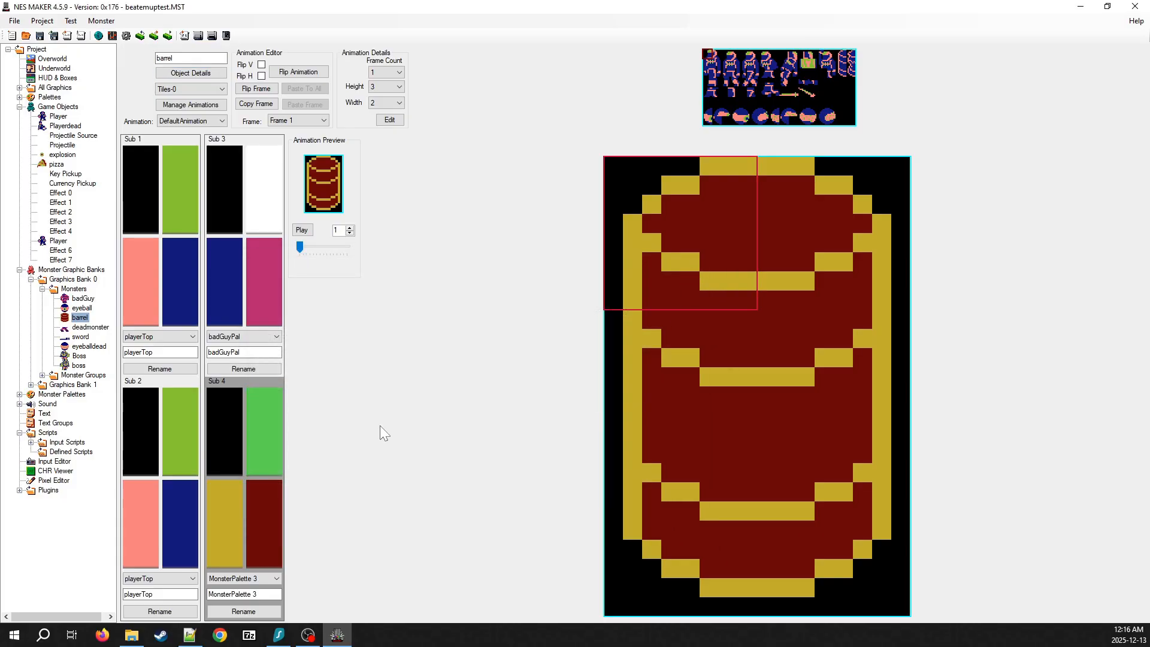
Browse the monsters in Graphics Bank 0 one by one, from badGuy down to the last boss entry
{"action": "left_click", "coordinate": [78, 298]}
{"action": "left_click", "coordinate": [81, 308]}
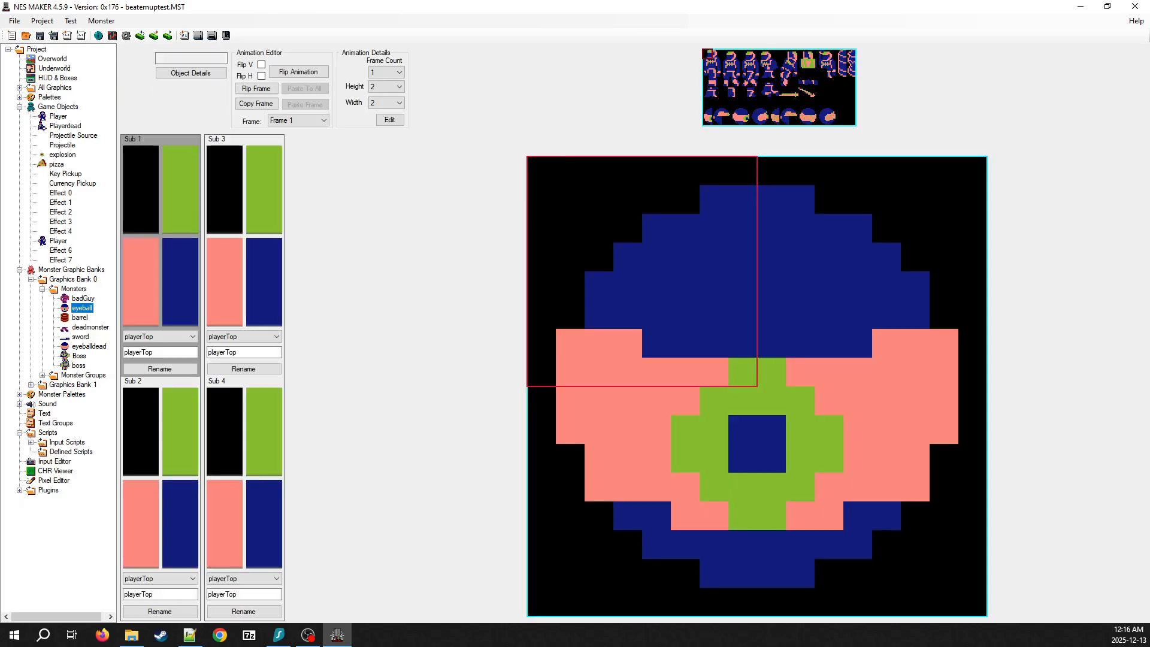
{"action": "left_click", "coordinate": [80, 318]}
{"action": "left_click", "coordinate": [85, 327]}
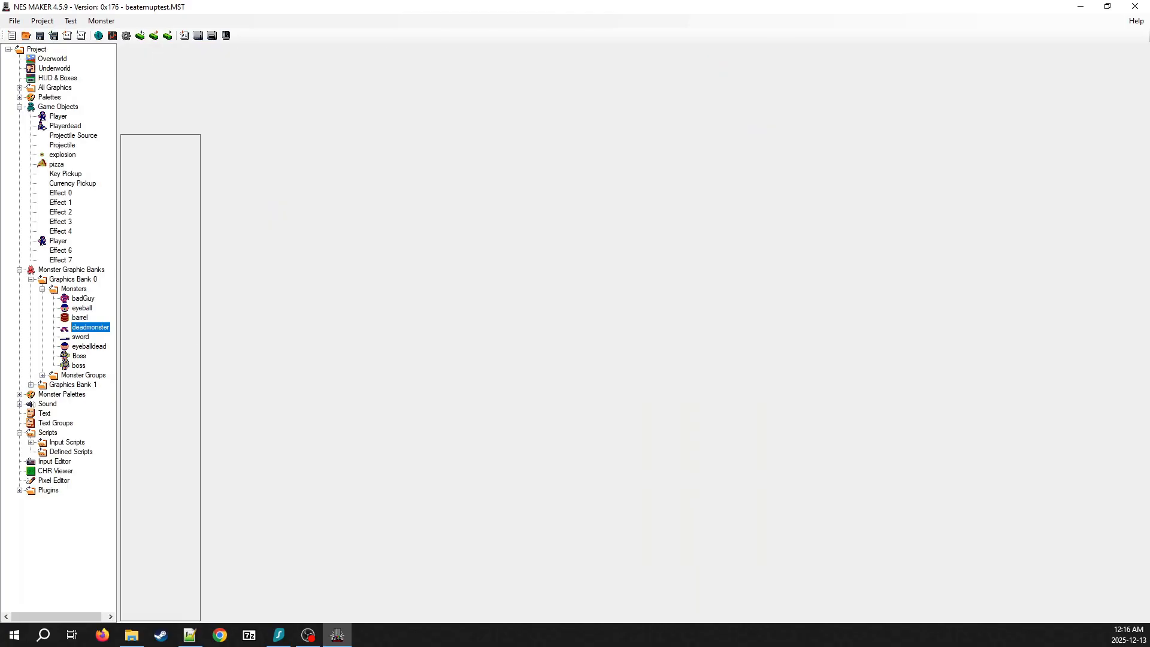
{"action": "left_click", "coordinate": [80, 337]}
{"action": "left_click", "coordinate": [89, 346]}
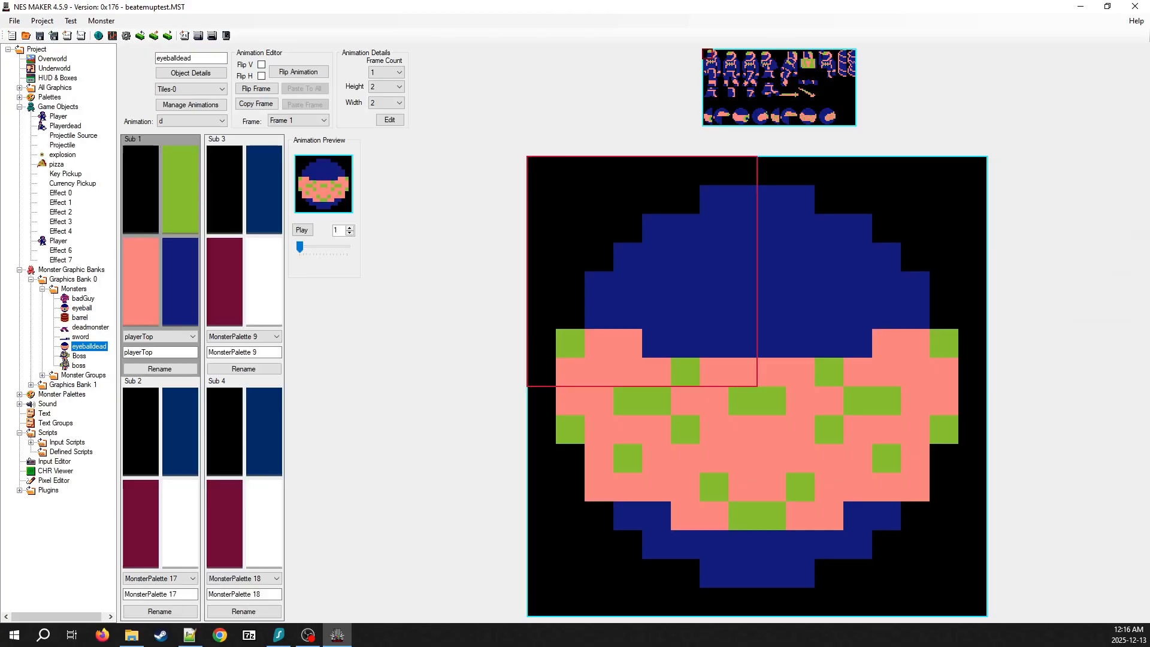
{"action": "left_click", "coordinate": [79, 356]}
{"action": "left_click", "coordinate": [79, 366]}
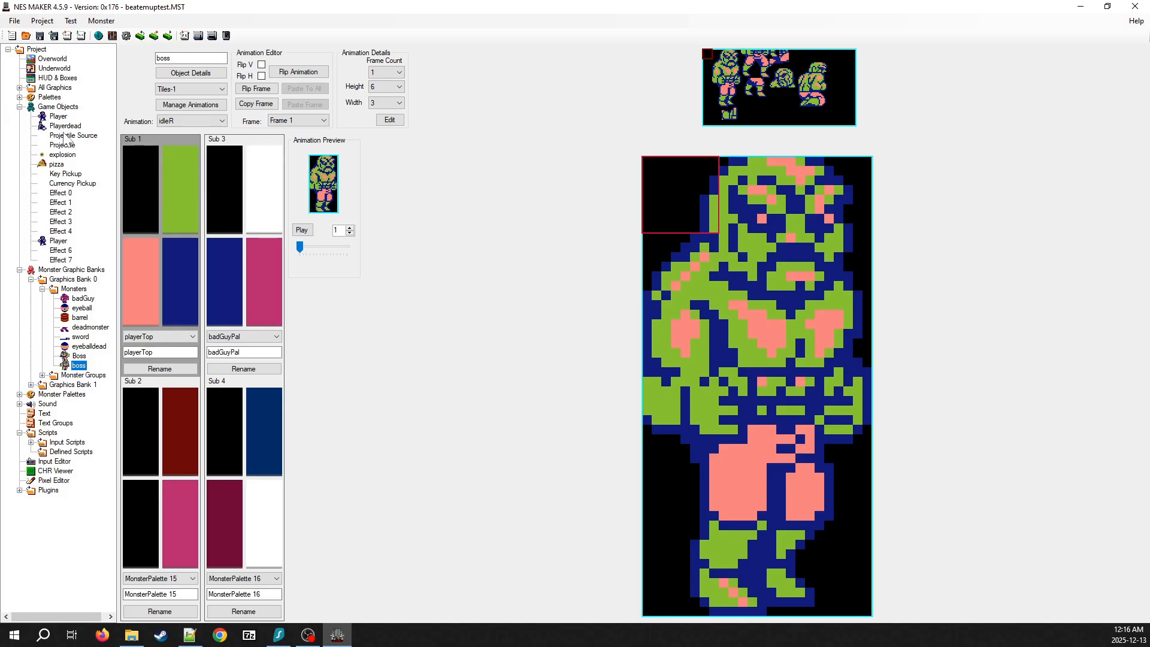
Examine individual tiles of the boss's idleR frame, from the head through the chest and shoulder to the waist
{"action": "left_click", "coordinate": [817, 211]}
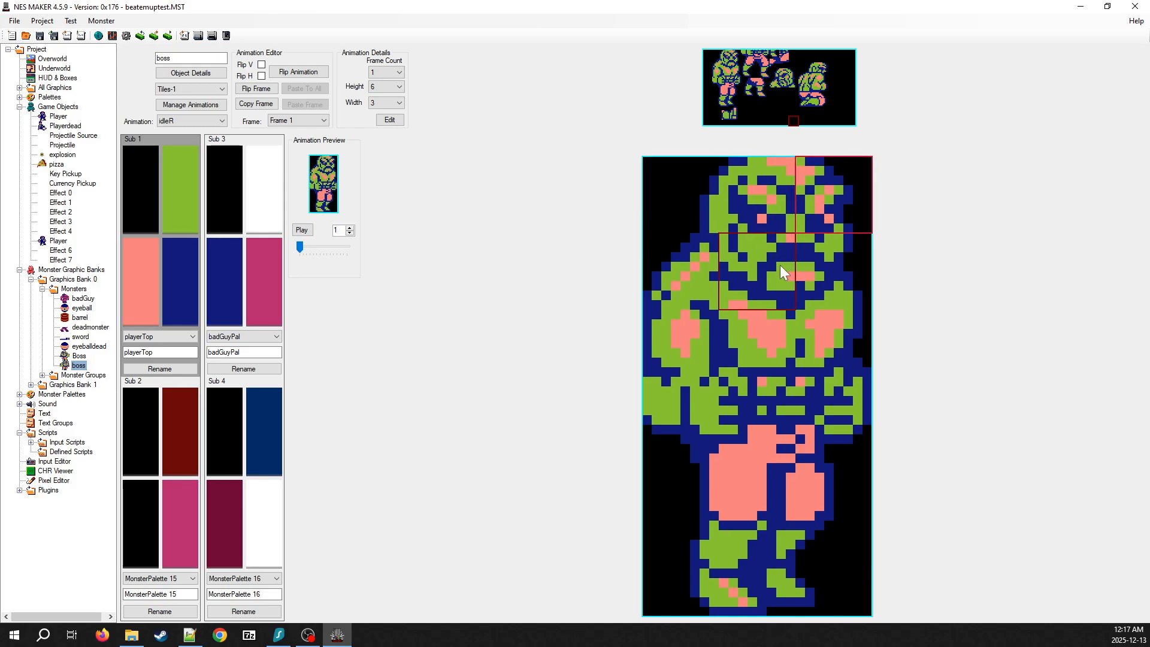
{"action": "left_click", "coordinate": [839, 273]}
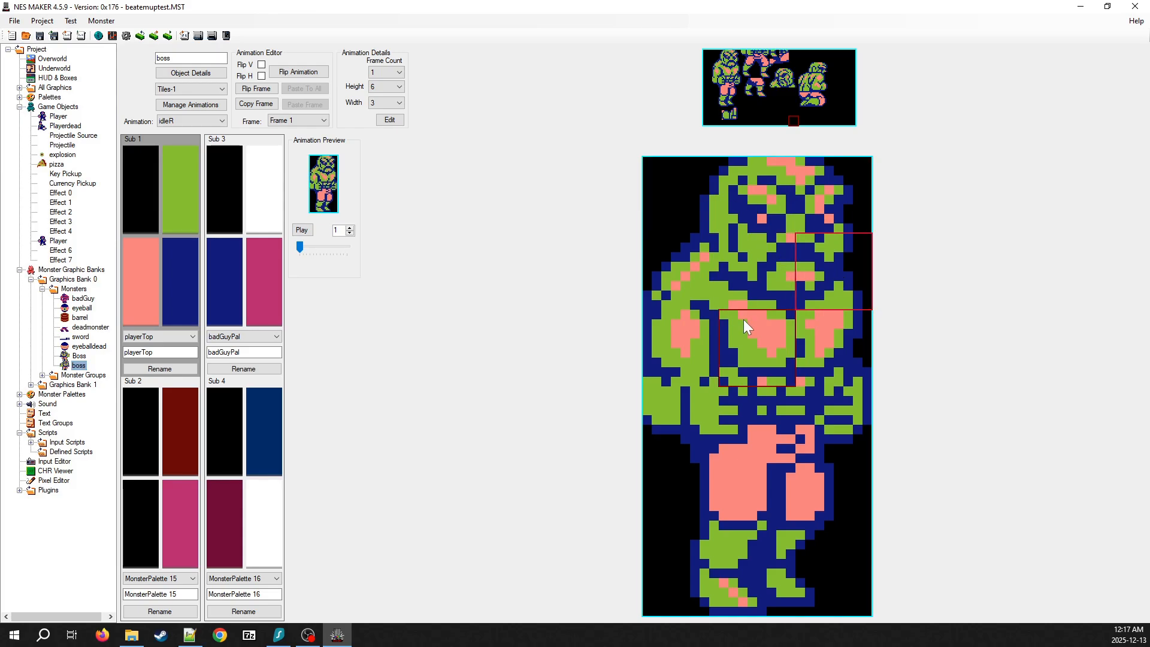
{"action": "left_click", "coordinate": [737, 281]}
{"action": "left_click", "coordinate": [695, 278]}
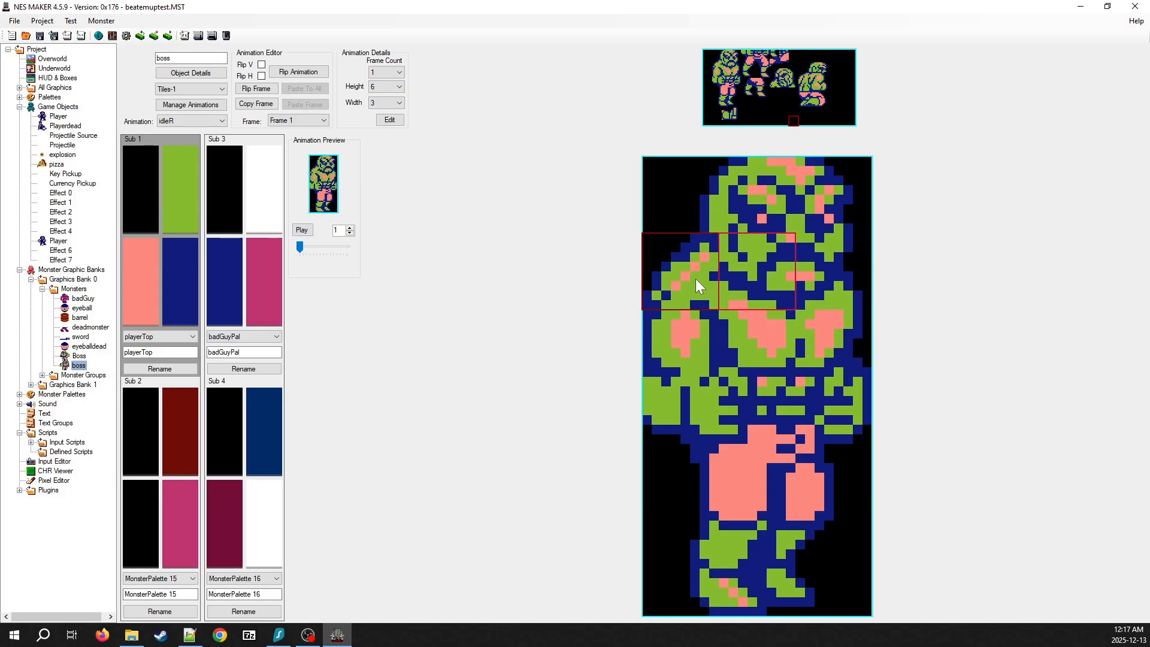
{"action": "left_click", "coordinate": [759, 353]}
{"action": "left_click", "coordinate": [757, 408]}
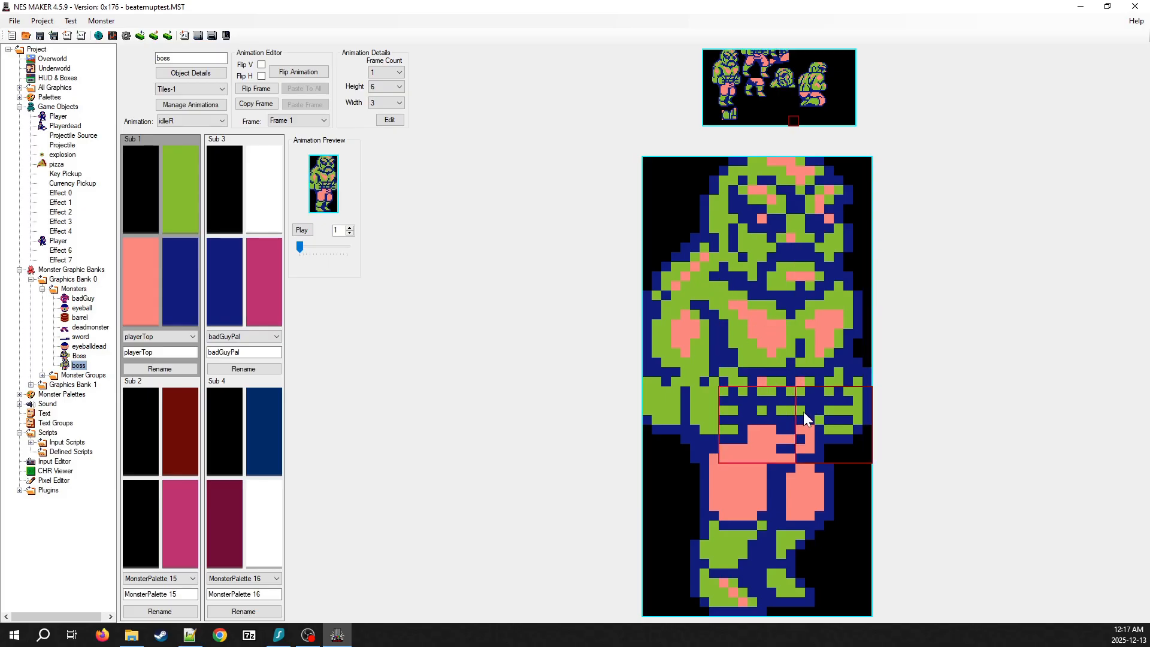